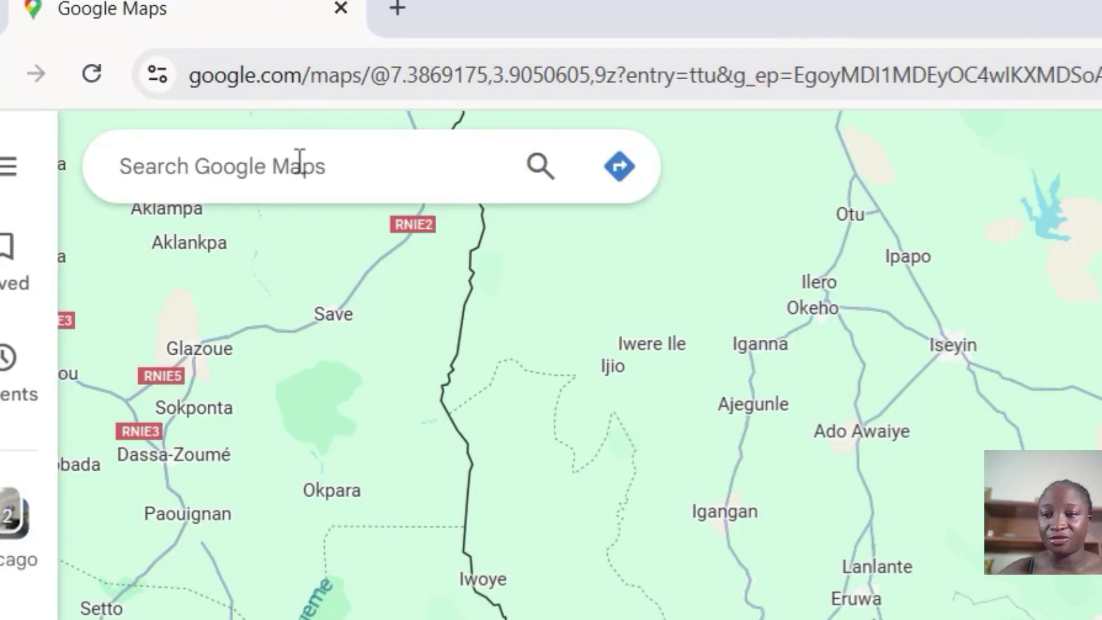
Search for 1720 and select 1720 South Michigan Avenue, Chicago
{"action": "left_click", "coordinate": [290, 172]}
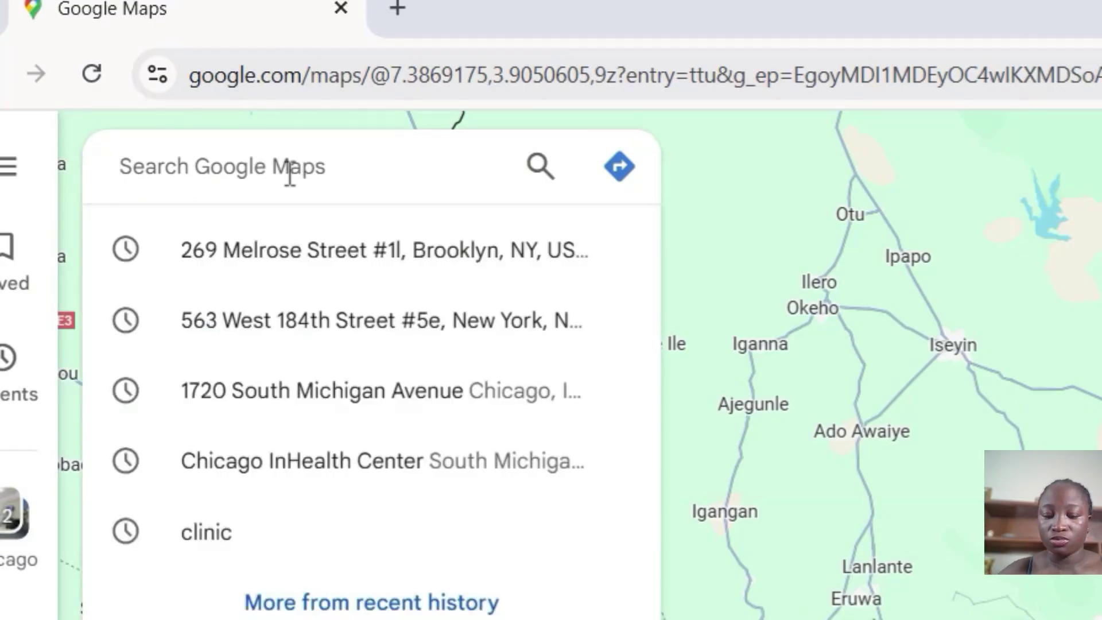
{"action": "type", "text": "1720"}
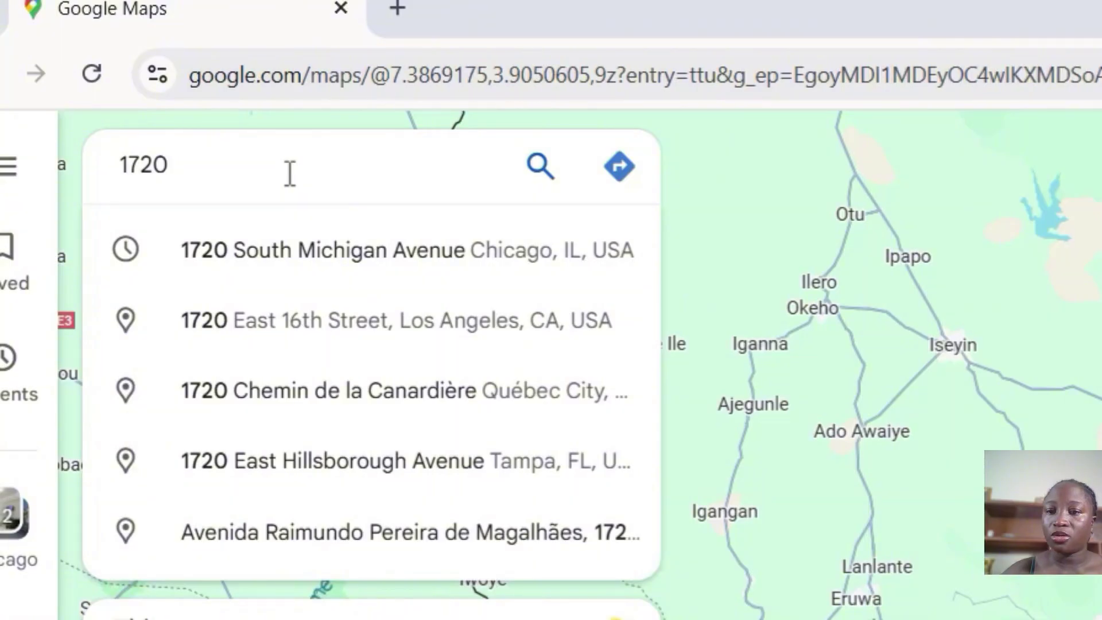
{"action": "left_click", "coordinate": [290, 251]}
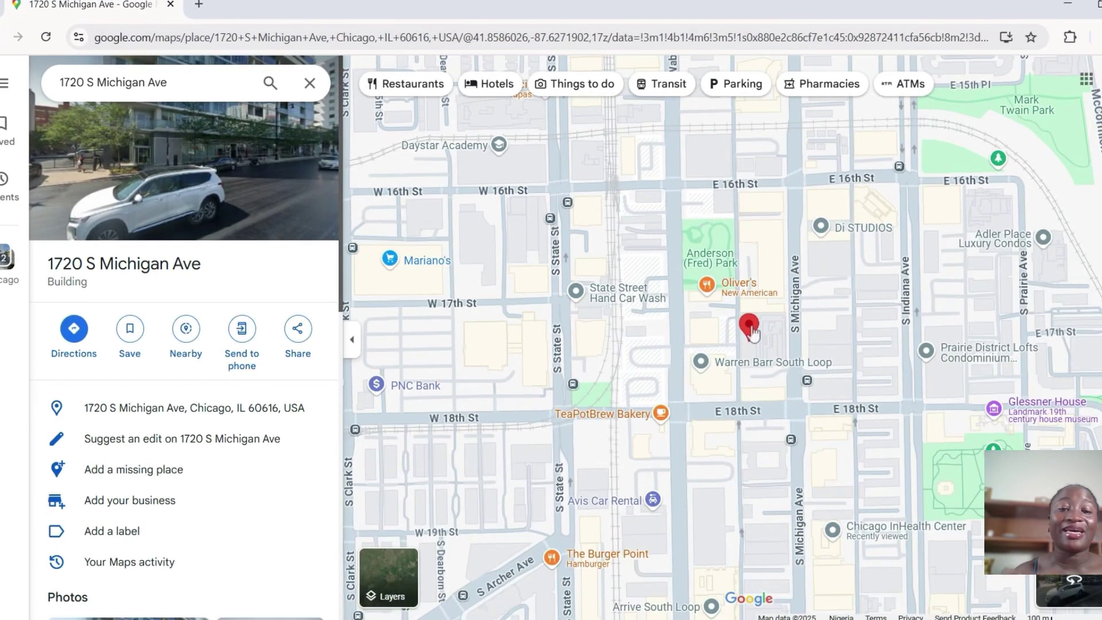
Run a nearby search for 'clinic' around the 1720 S Michigan Ave pin
{"action": "mouse_move", "coordinate": [752, 333]}
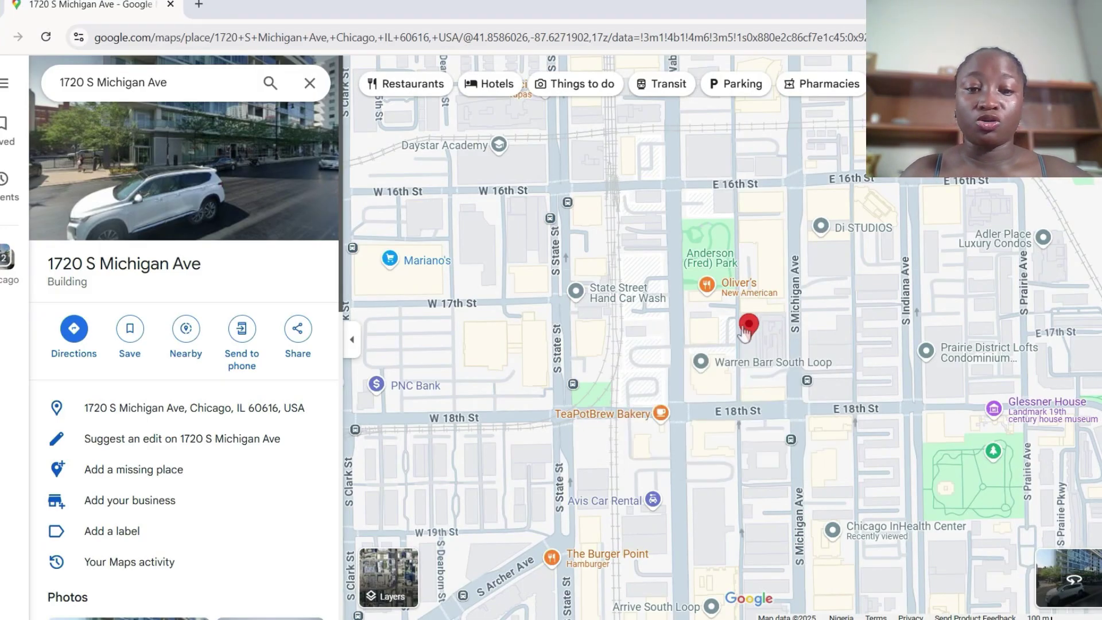
{"action": "right_click", "coordinate": [749, 327]}
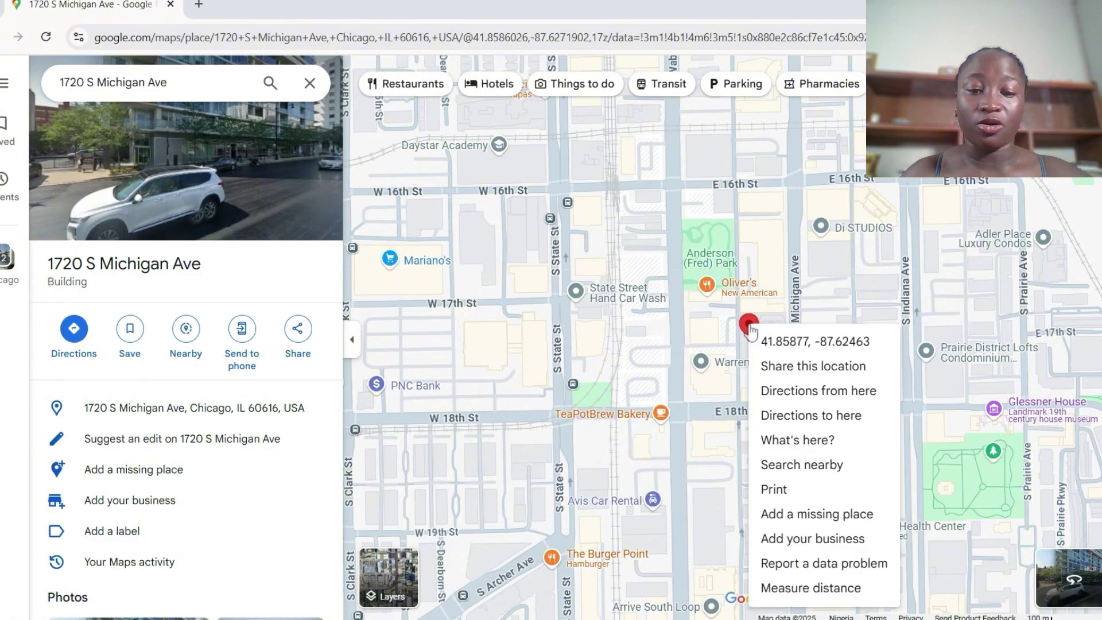
{"action": "left_click", "coordinate": [844, 470]}
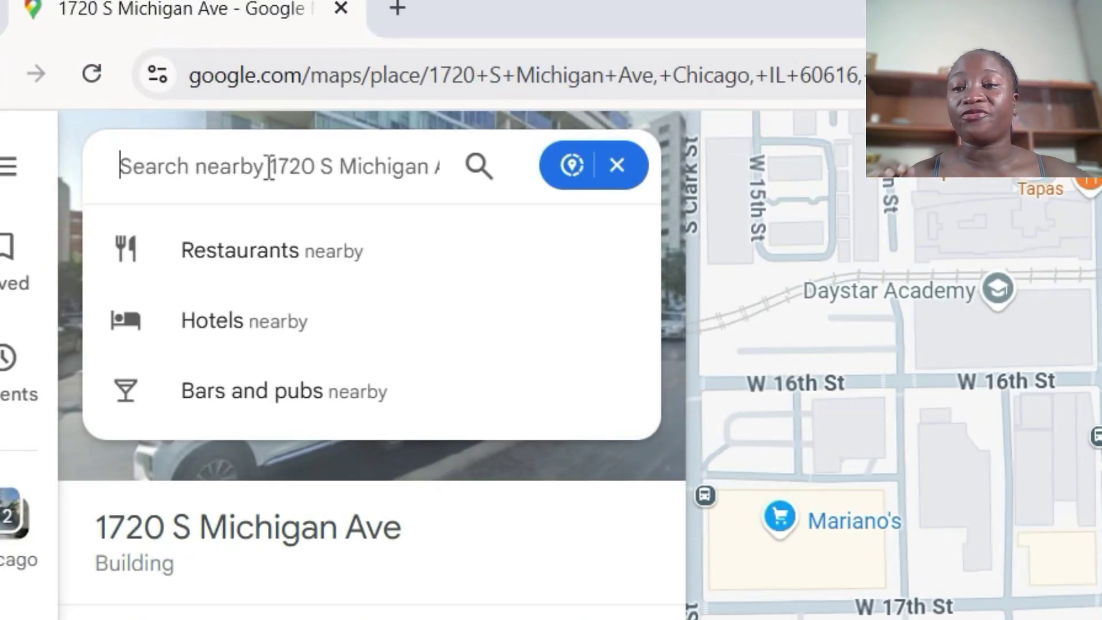
{"action": "type", "text": "clic"}
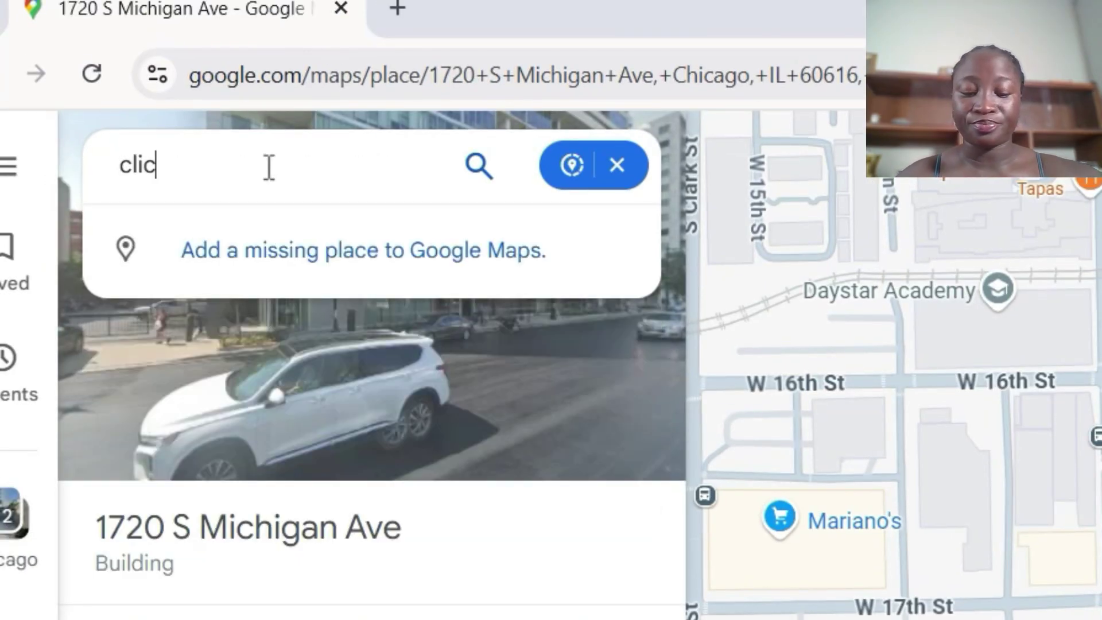
{"action": "key", "text": "BackSpace"}
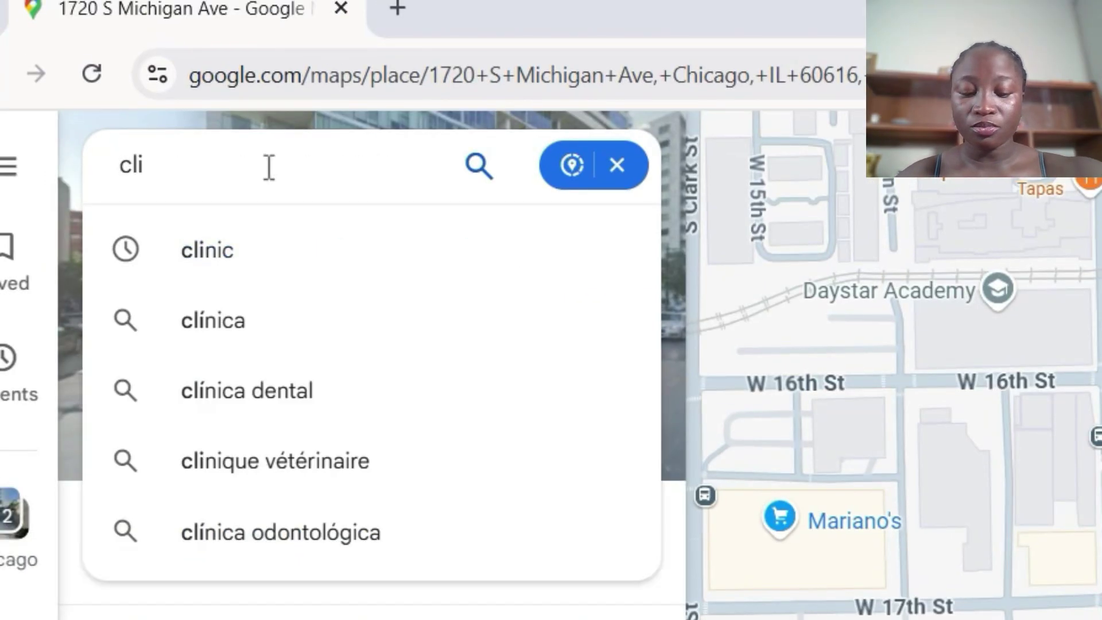
{"action": "type", "text": "nic"}
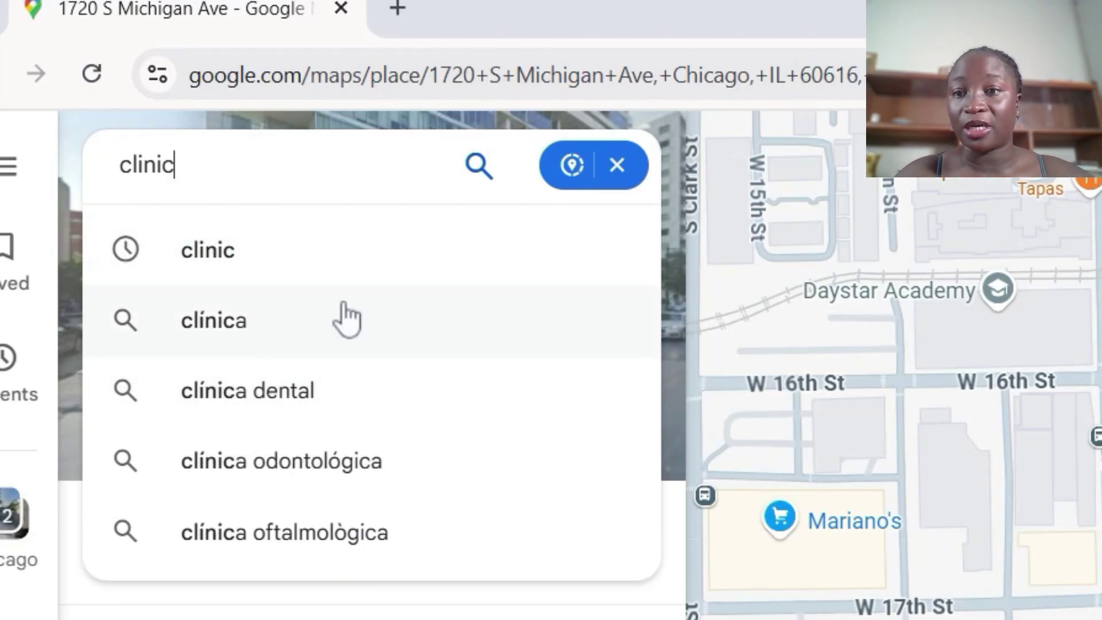
{"action": "left_click", "coordinate": [487, 197]}
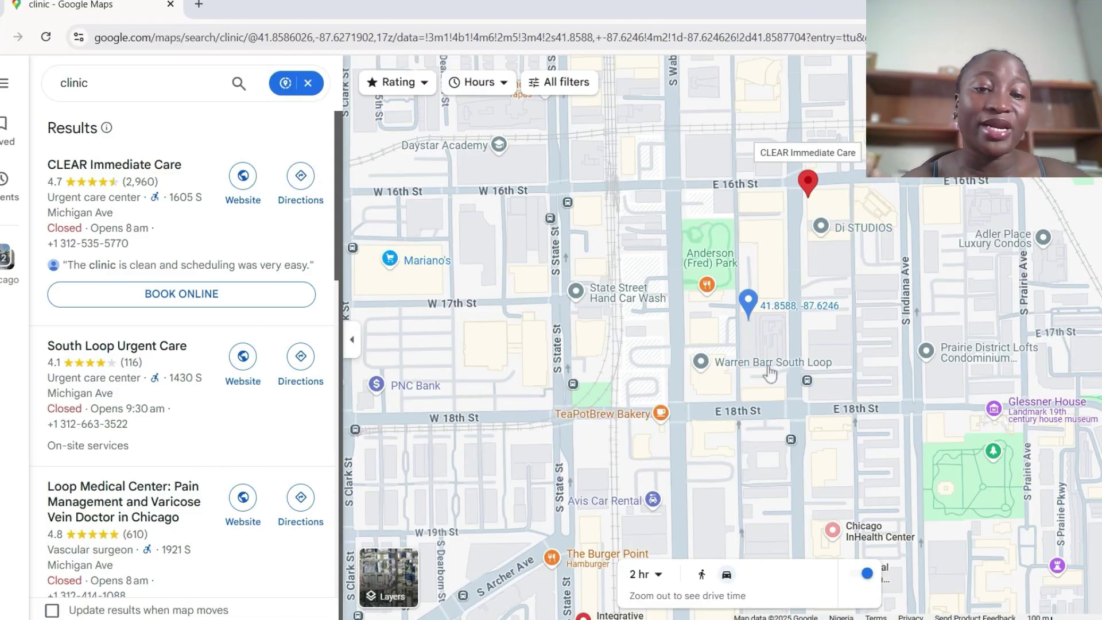
Switch the clinic map's travel time from driving to 15-minute walking, then zoom the map
{"action": "mouse_move", "coordinate": [87, 163]}
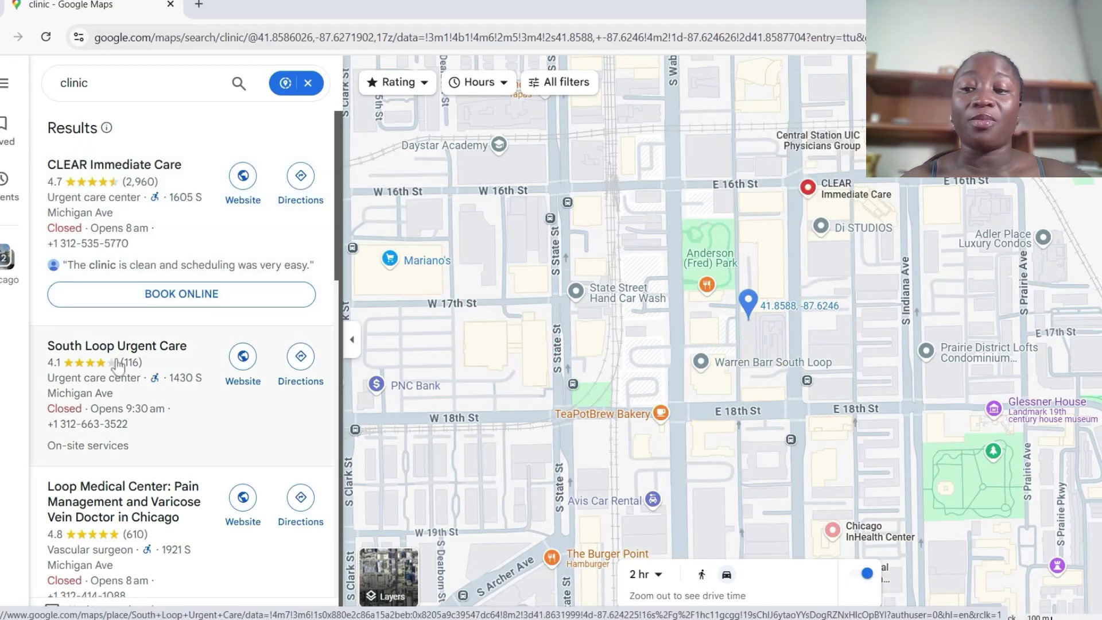
{"action": "mouse_move", "coordinate": [118, 365]}
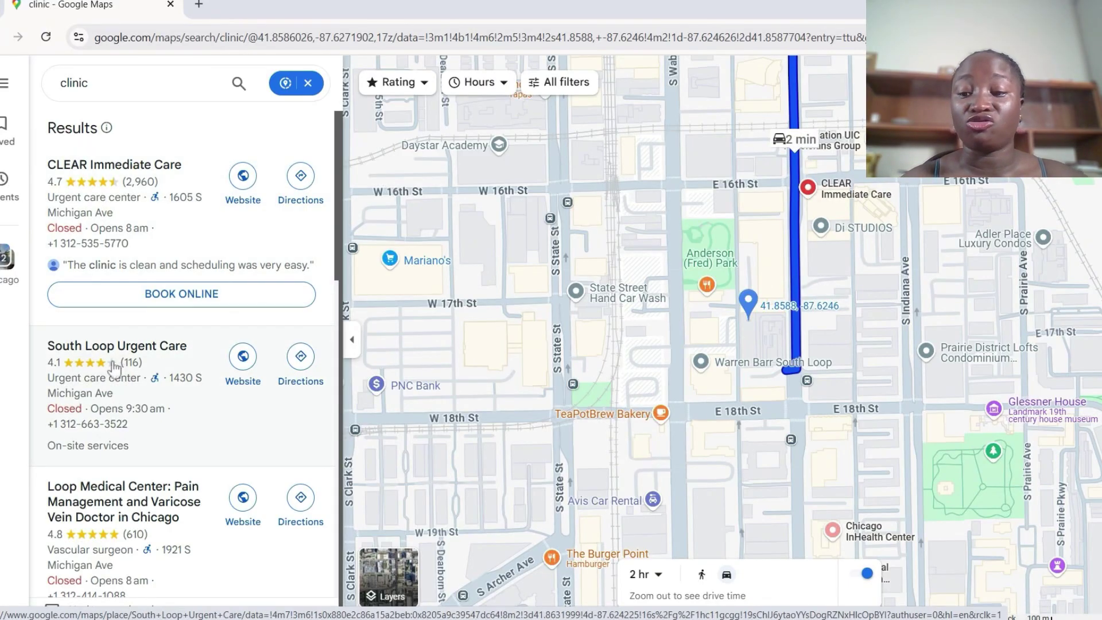
{"action": "mouse_move", "coordinate": [98, 493]}
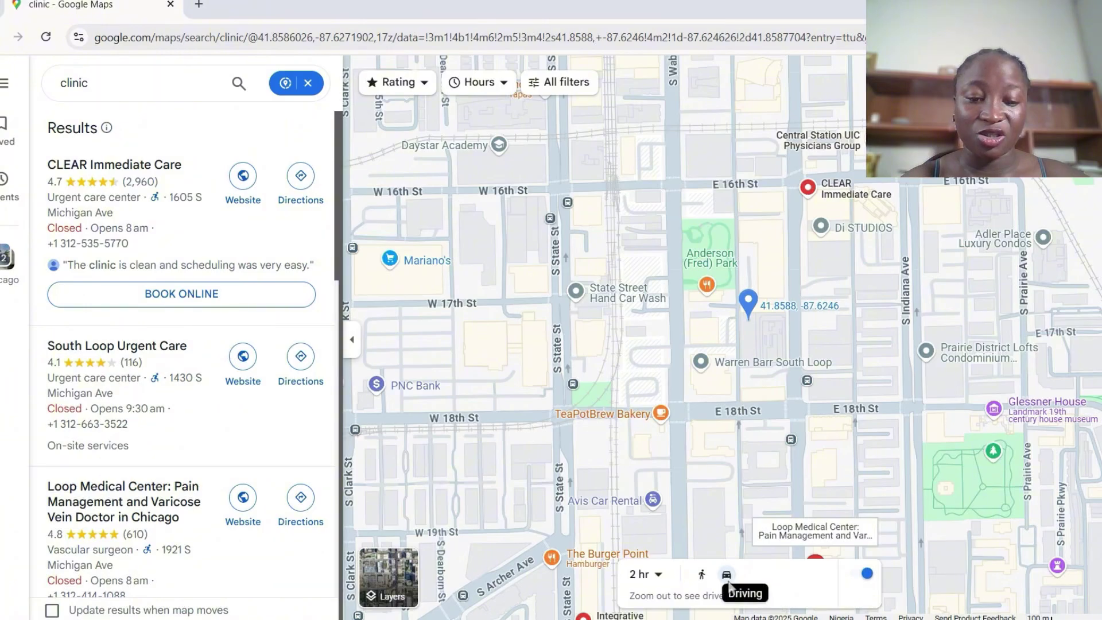
{"action": "left_click", "coordinate": [706, 575]}
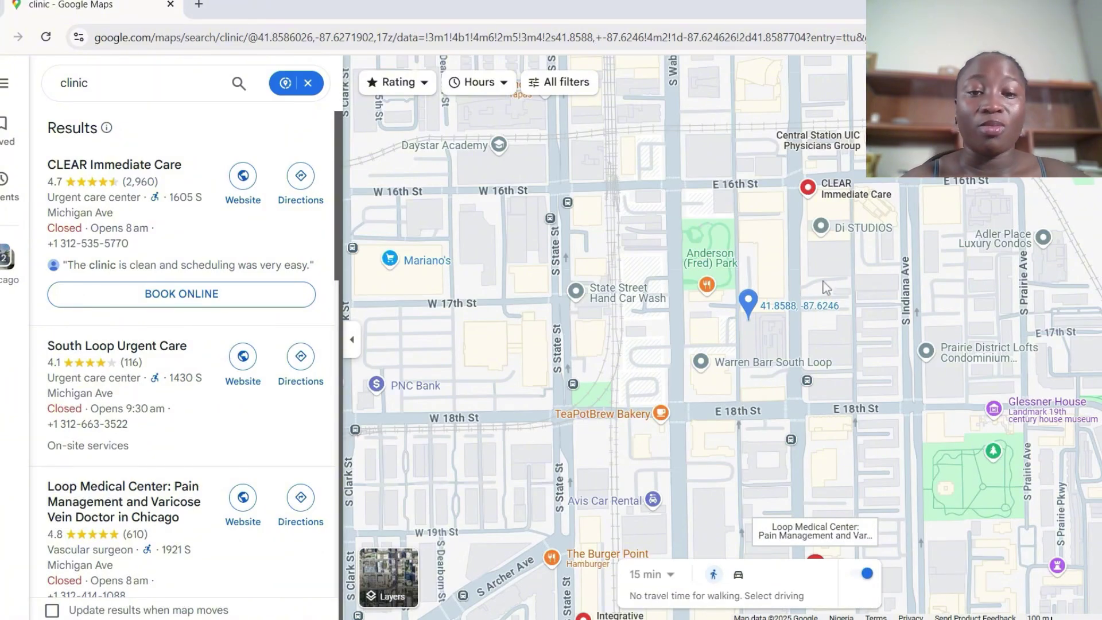
{"action": "scroll", "coordinate": [837, 323], "scroll_direction": "down", "scroll_amount": 1}
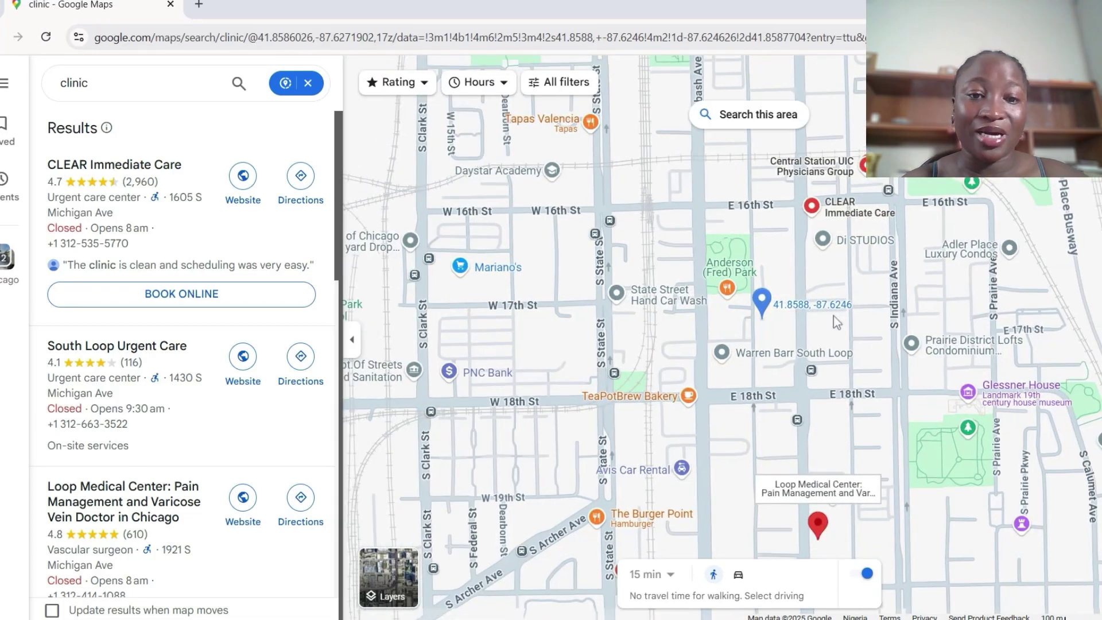
{"action": "scroll", "coordinate": [834, 316], "scroll_direction": "up", "scroll_amount": 2}
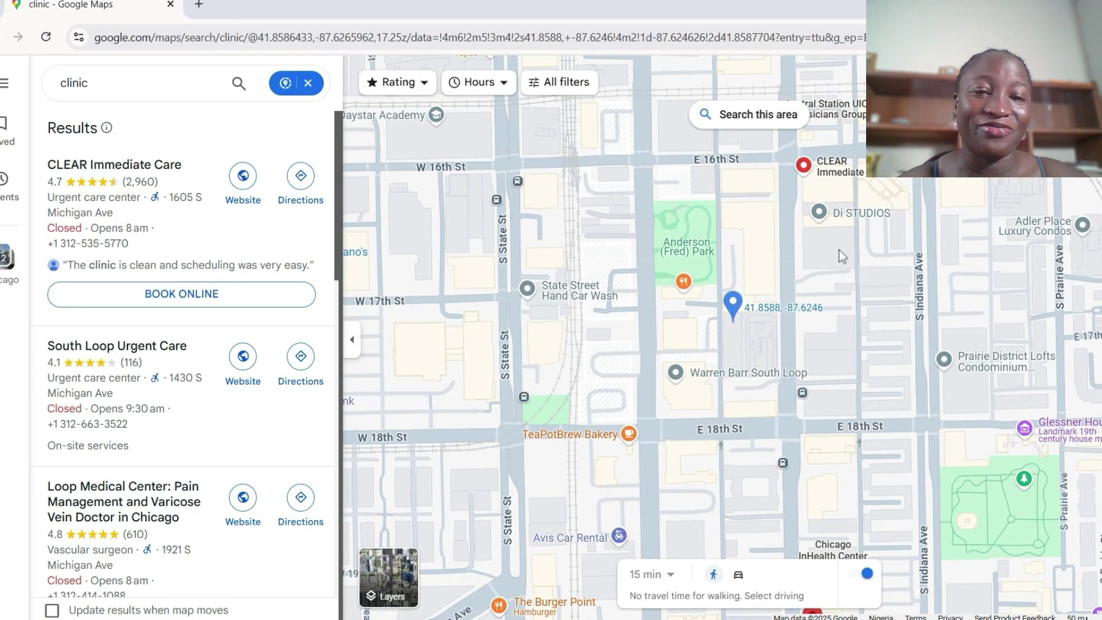
{"action": "scroll", "coordinate": [841, 255], "scroll_direction": "down", "scroll_amount": 1}
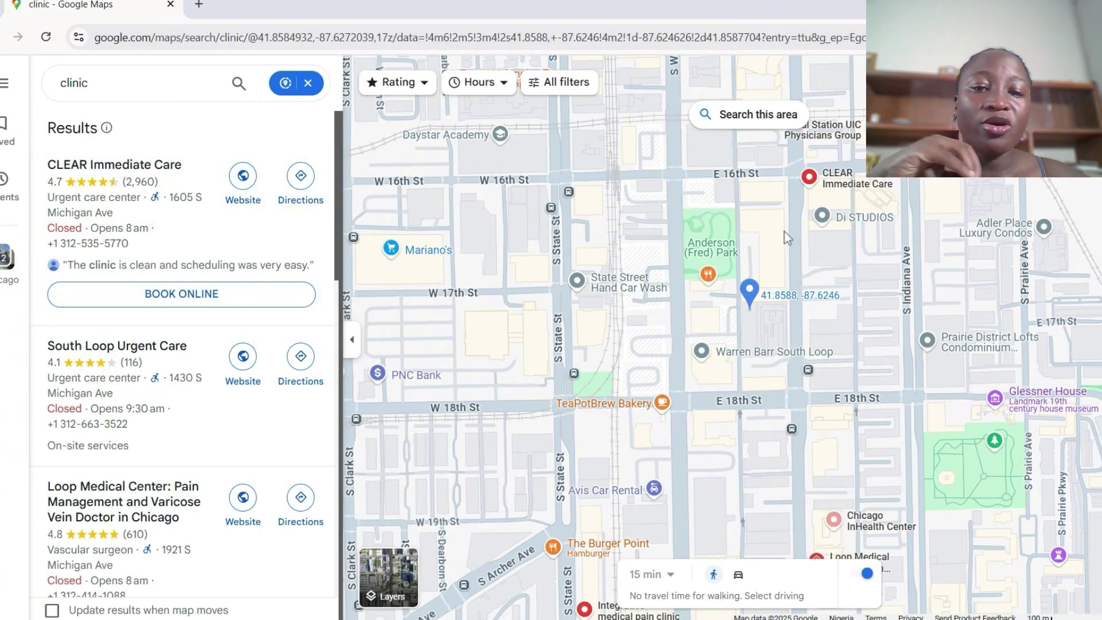
{"action": "mouse_move", "coordinate": [844, 188]}
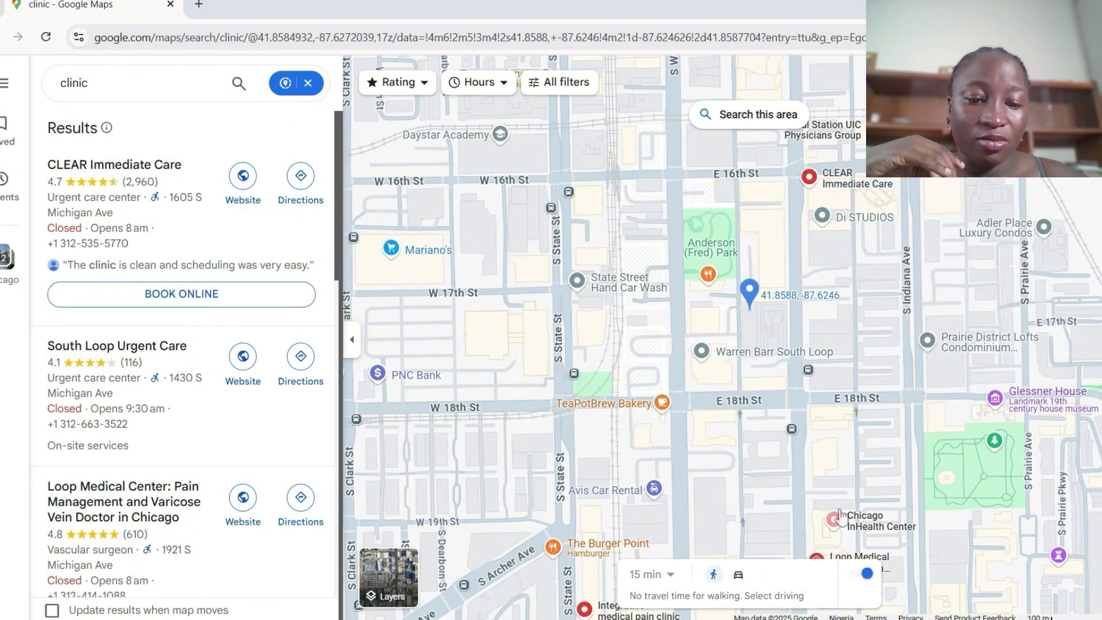
{"action": "mouse_move", "coordinate": [854, 528]}
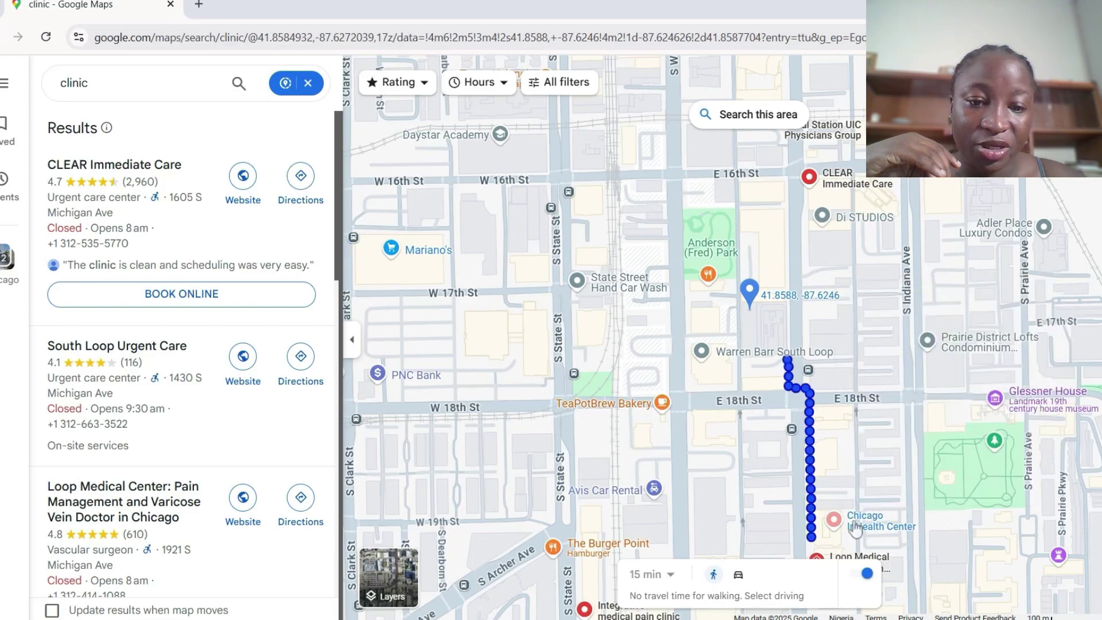
{"action": "scroll", "coordinate": [782, 389], "scroll_direction": "down", "scroll_amount": 1}
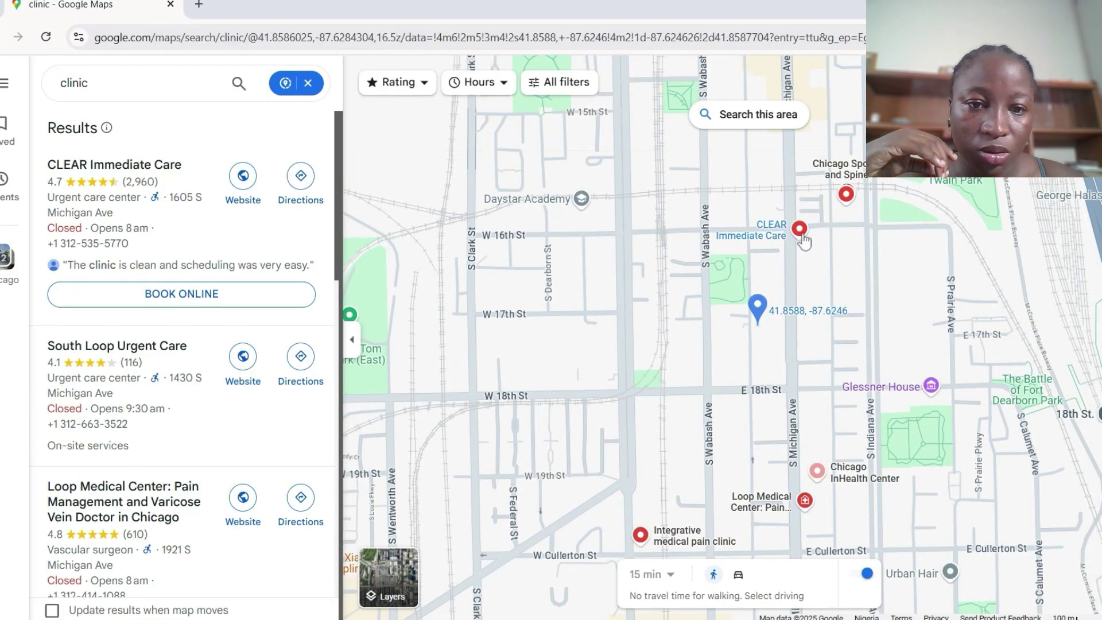
{"action": "mouse_move", "coordinate": [802, 232]}
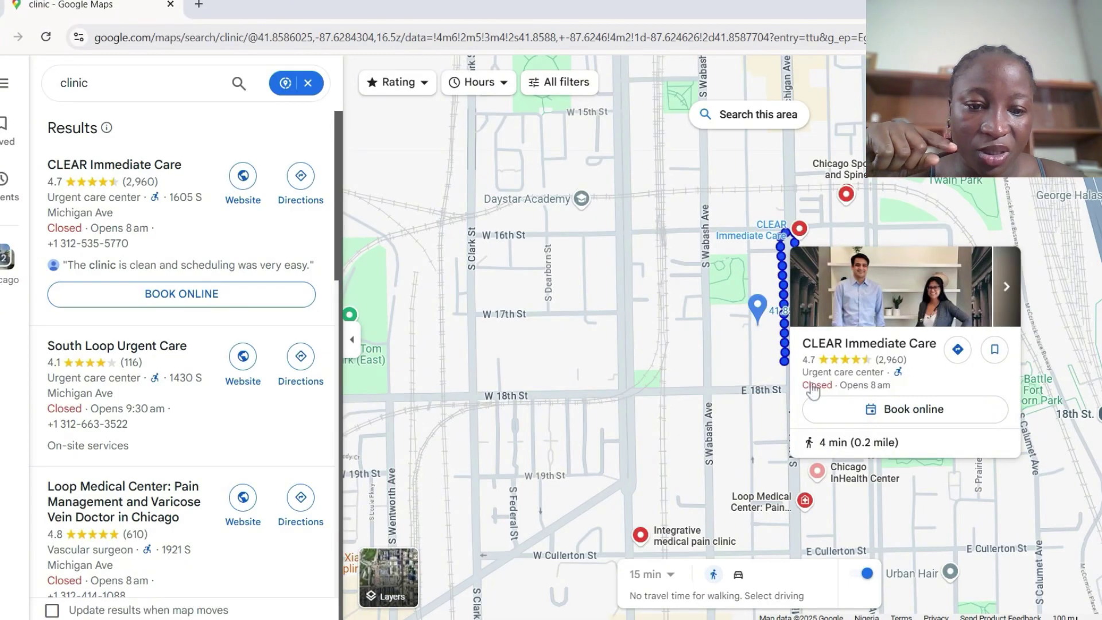
{"action": "mouse_move", "coordinate": [826, 484]}
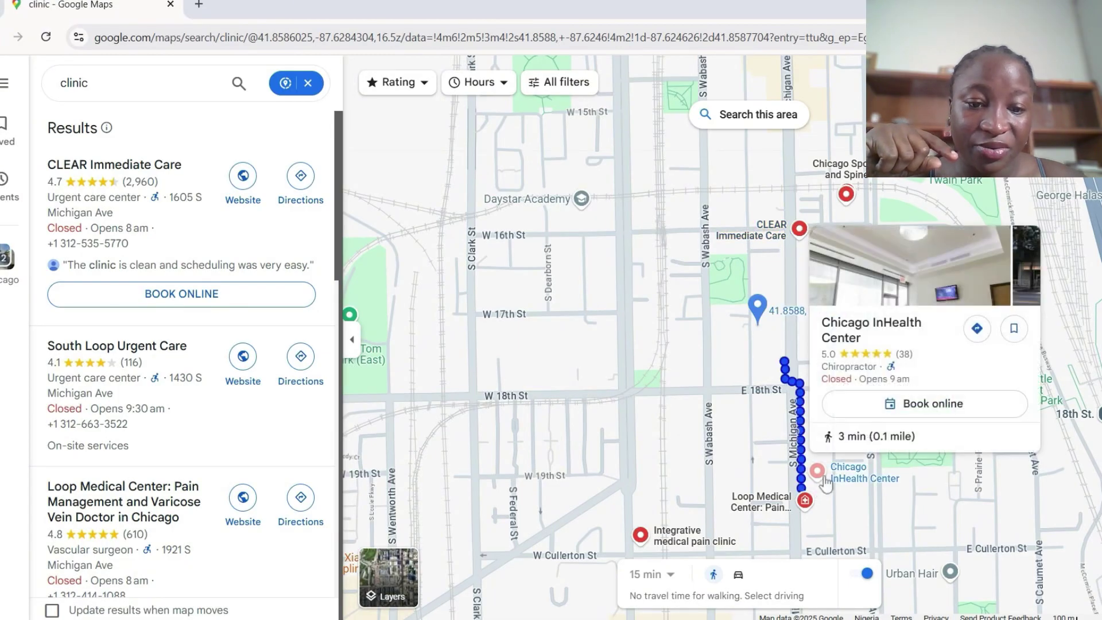
{"action": "mouse_move", "coordinate": [779, 508]}
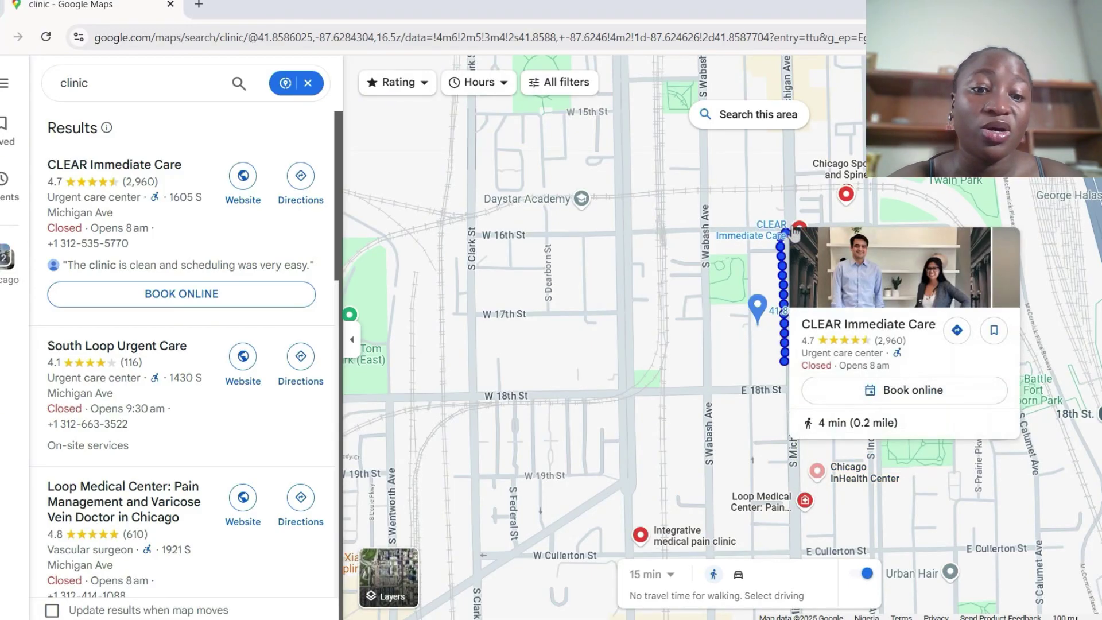
Open Chicago InHealth Center's place panel and review its rating, address and hours
{"action": "left_click", "coordinate": [843, 476]}
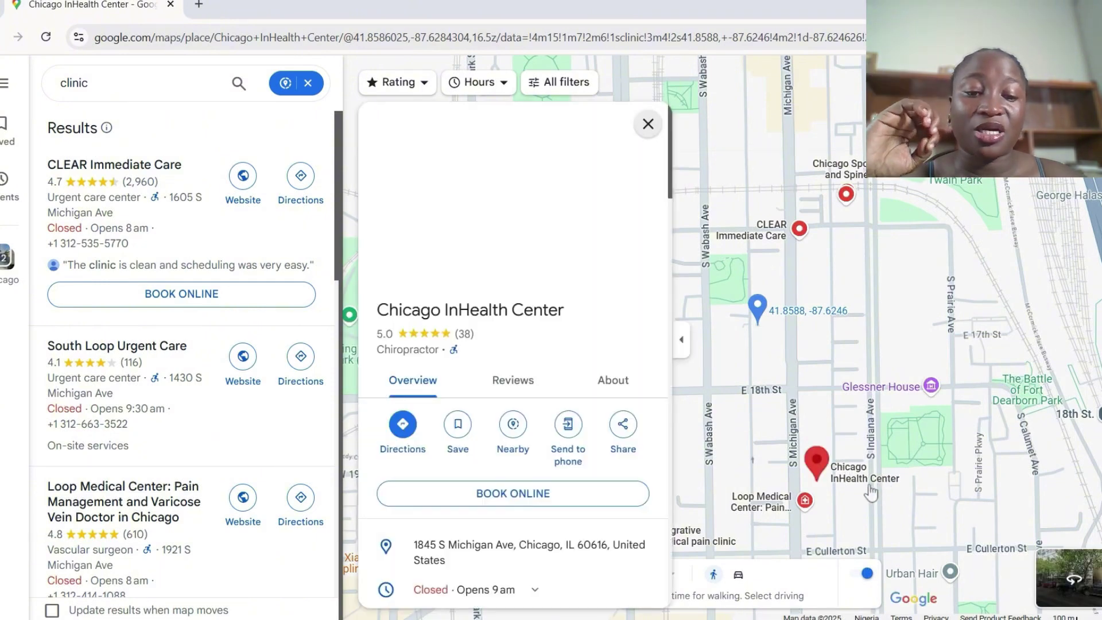
{"action": "left_click_drag", "start_coordinate": [390, 310], "coordinate": [474, 331]}
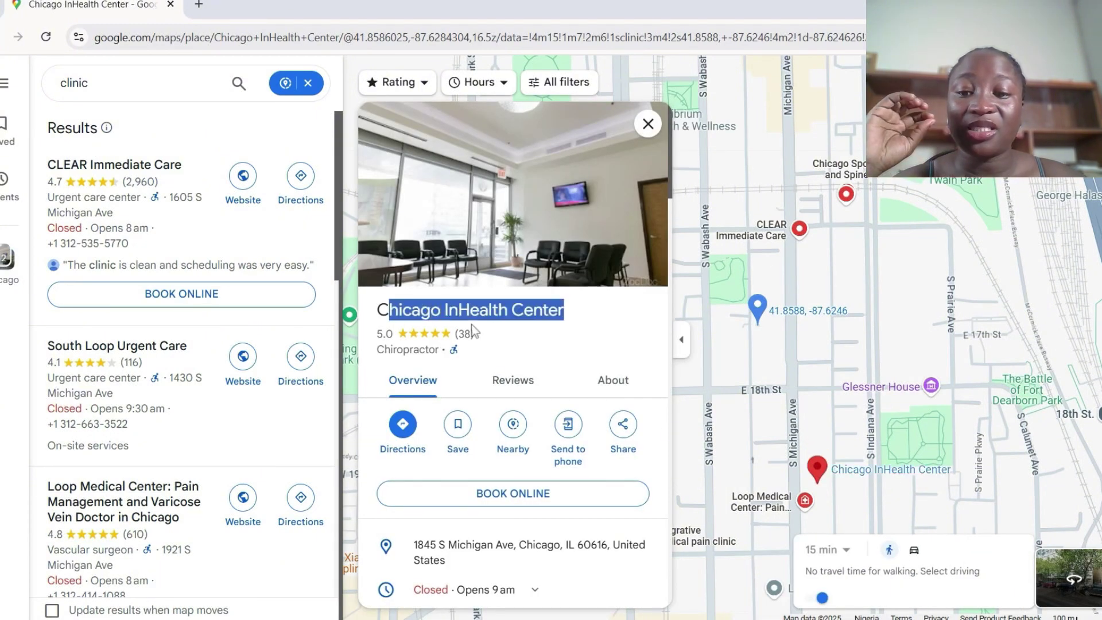
{"action": "scroll", "coordinate": [472, 331], "scroll_direction": "down", "scroll_amount": 3}
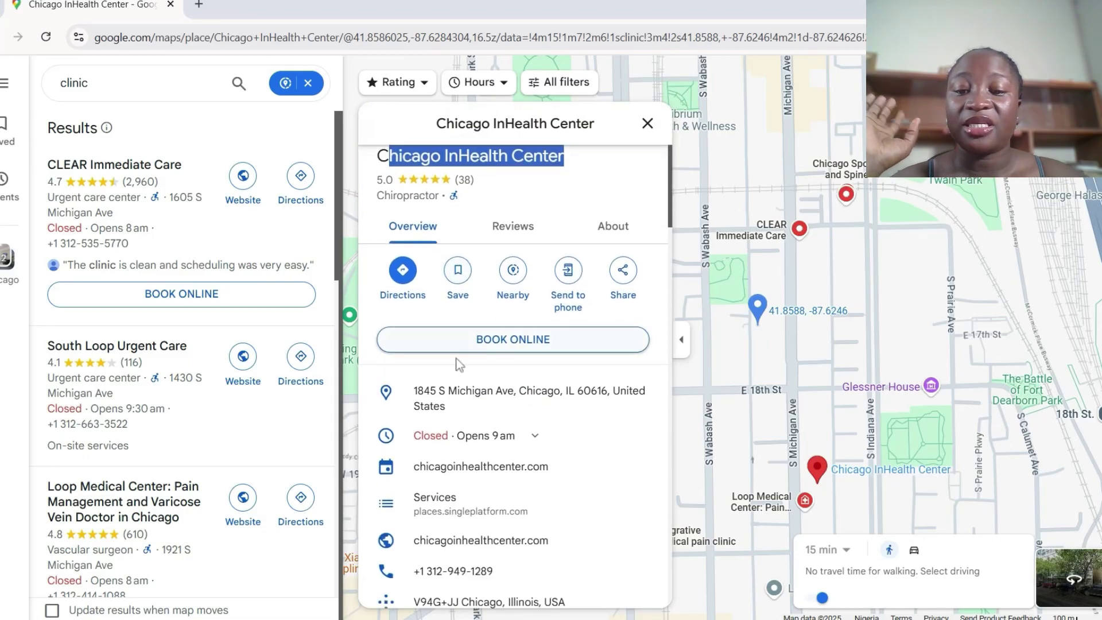
{"action": "scroll", "coordinate": [517, 416], "scroll_direction": "down", "scroll_amount": 1}
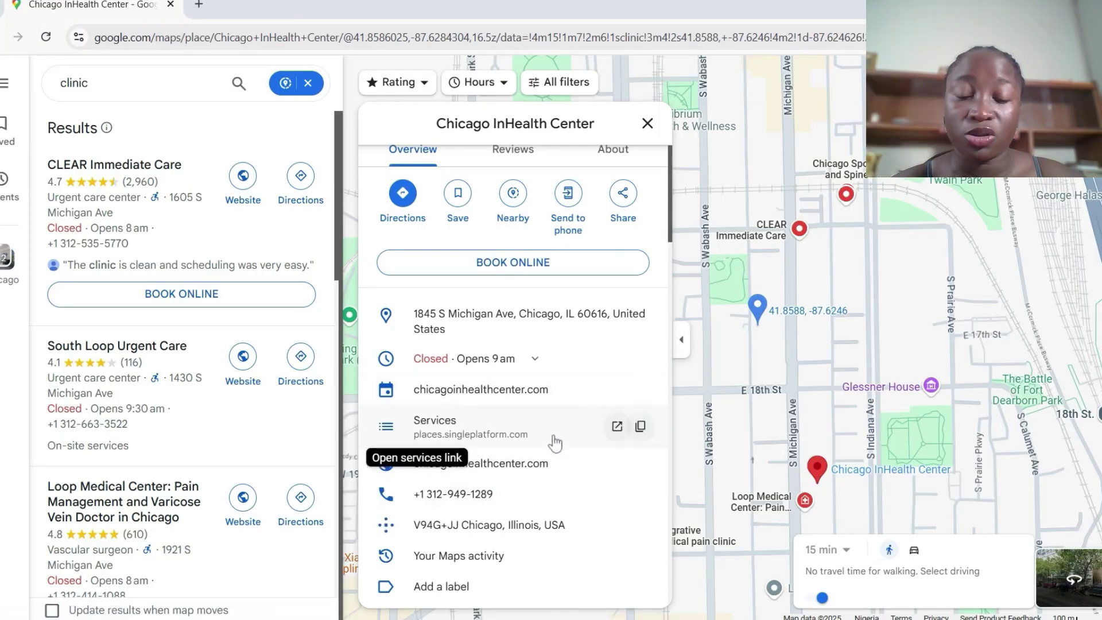
{"action": "scroll", "coordinate": [554, 430], "scroll_direction": "up", "scroll_amount": 1}
{"action": "scroll", "coordinate": [556, 415], "scroll_direction": "up", "scroll_amount": 2}
{"action": "left_click", "coordinate": [579, 341]}
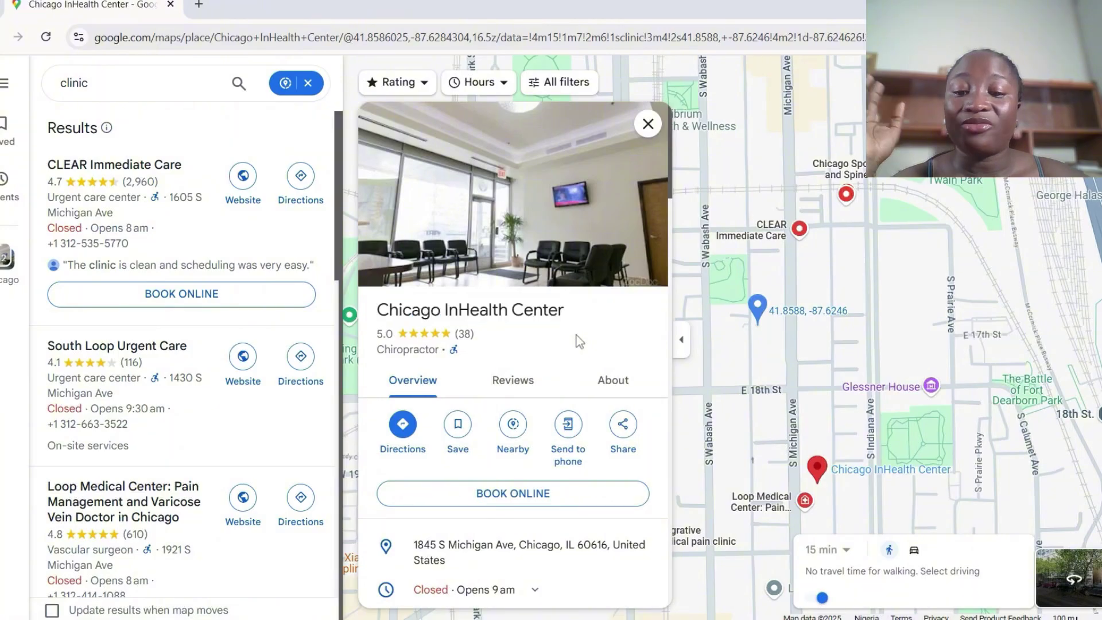
{"action": "scroll", "coordinate": [540, 434], "scroll_direction": "down", "scroll_amount": 3}
{"action": "scroll", "coordinate": [537, 433], "scroll_direction": "up", "scroll_amount": 3}
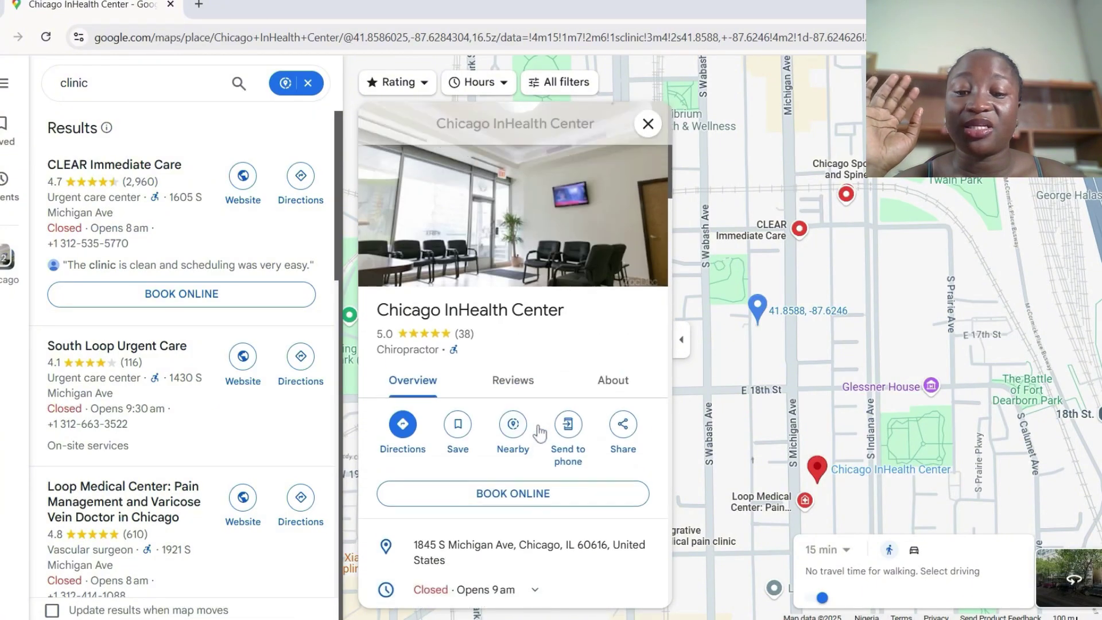
Copy Chicago InHealth Center's share link and open it in a new browser tab
{"action": "left_click", "coordinate": [624, 428]}
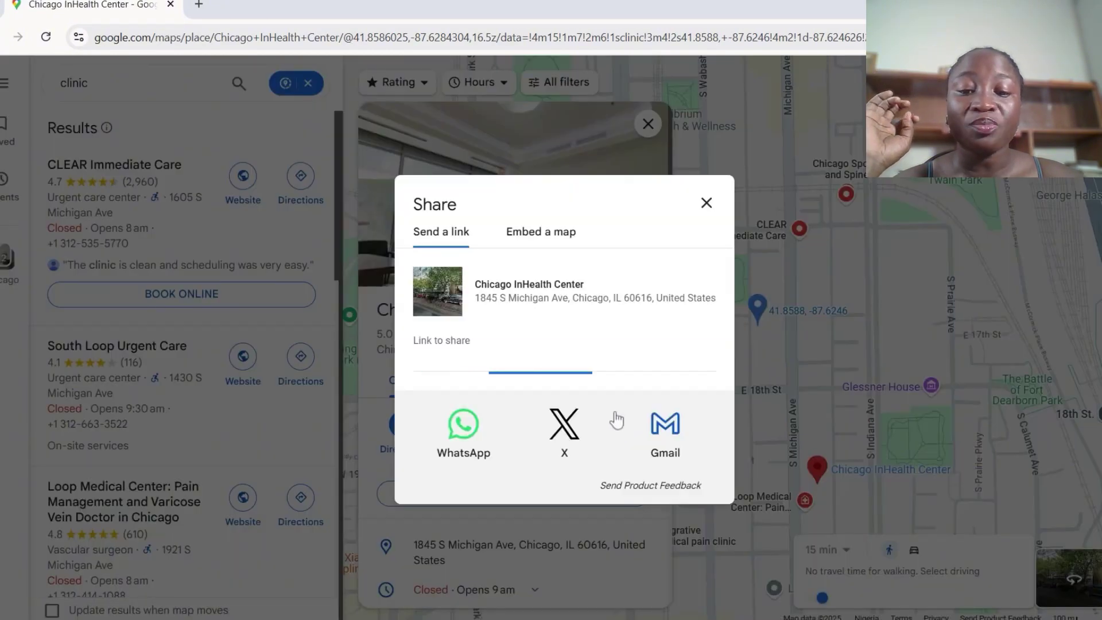
{"action": "left_click", "coordinate": [691, 367]}
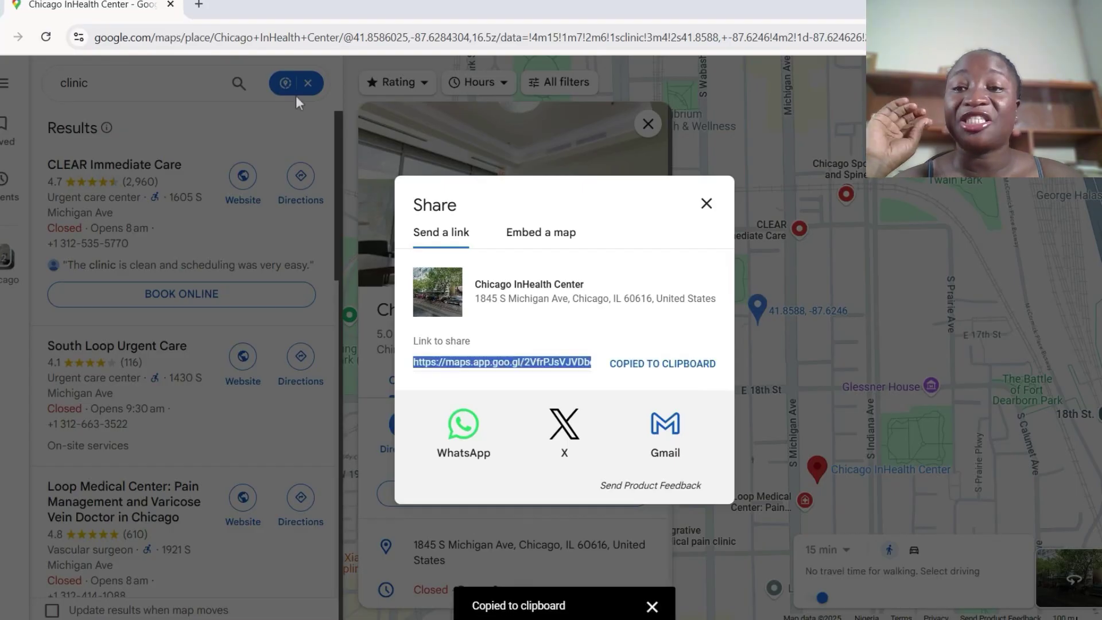
{"action": "left_click", "coordinate": [199, 4]}
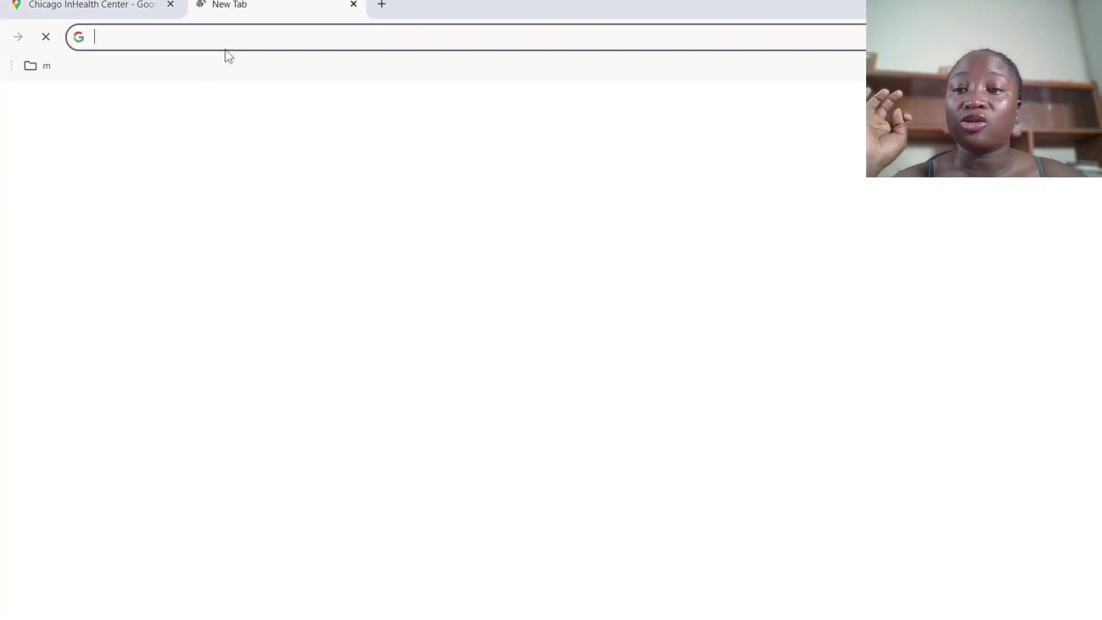
{"action": "right_click", "coordinate": [237, 47]}
{"action": "left_click", "coordinate": [369, 191]}
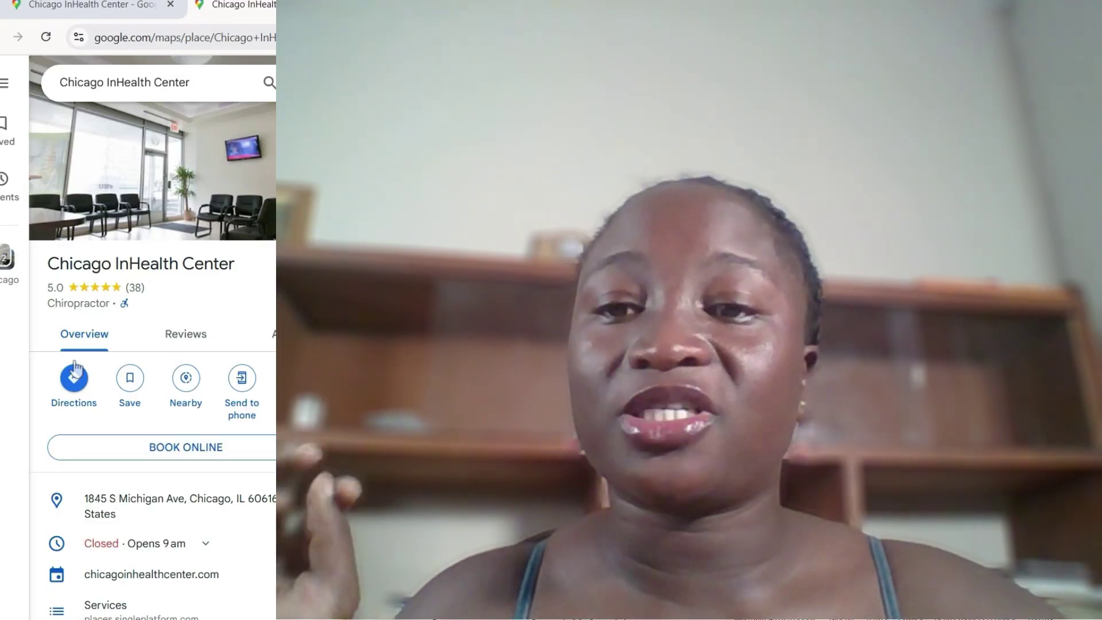
{"action": "key", "text": "ctrl+t"}
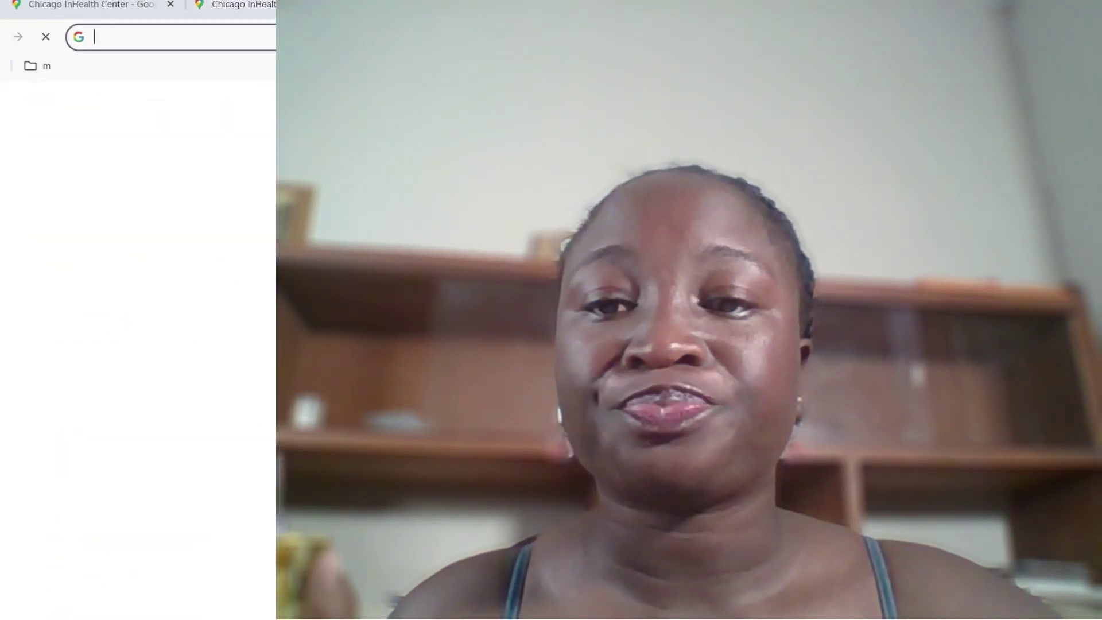
Close both clinic tabs and load google.com/maps
{"action": "left_click", "coordinate": [353, 5]}
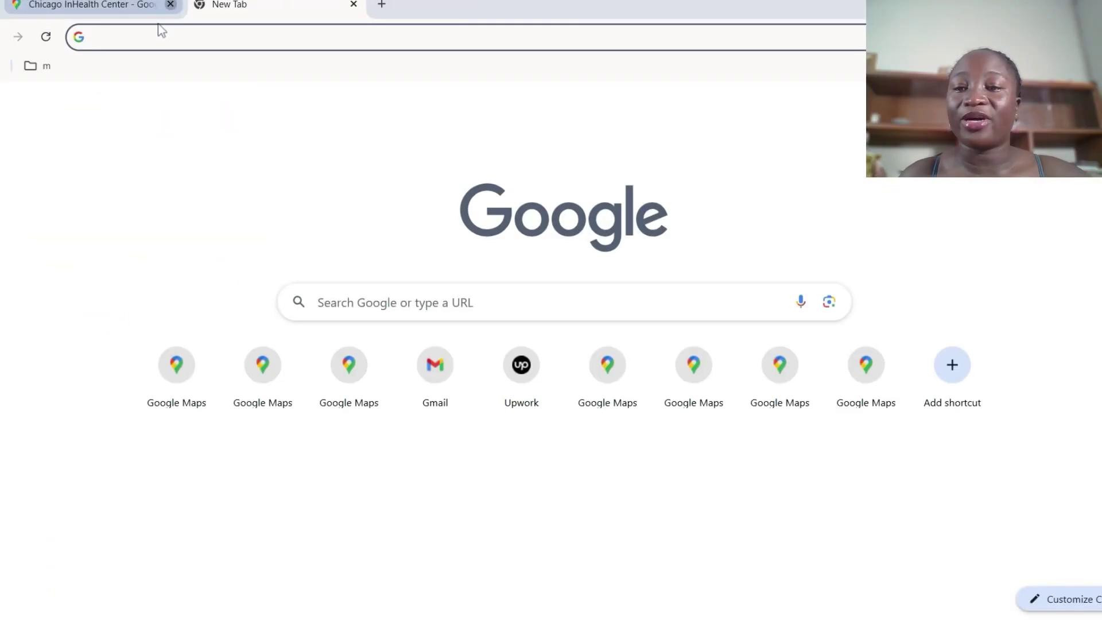
{"action": "left_click", "coordinate": [171, 5]}
{"action": "type", "text": "goo"}
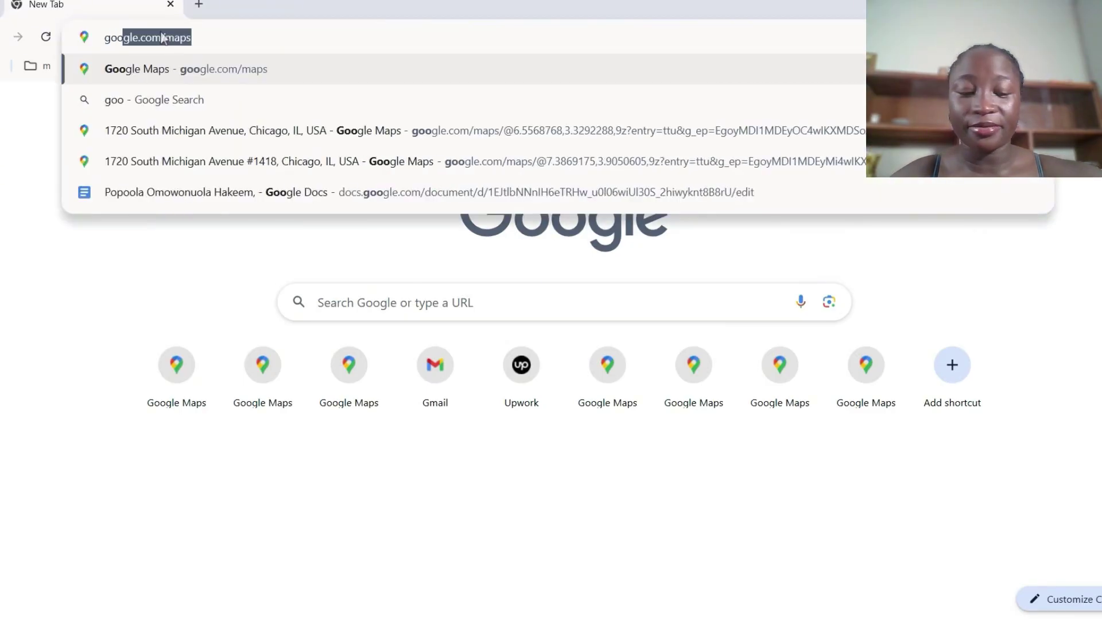
{"action": "key", "text": "Return"}
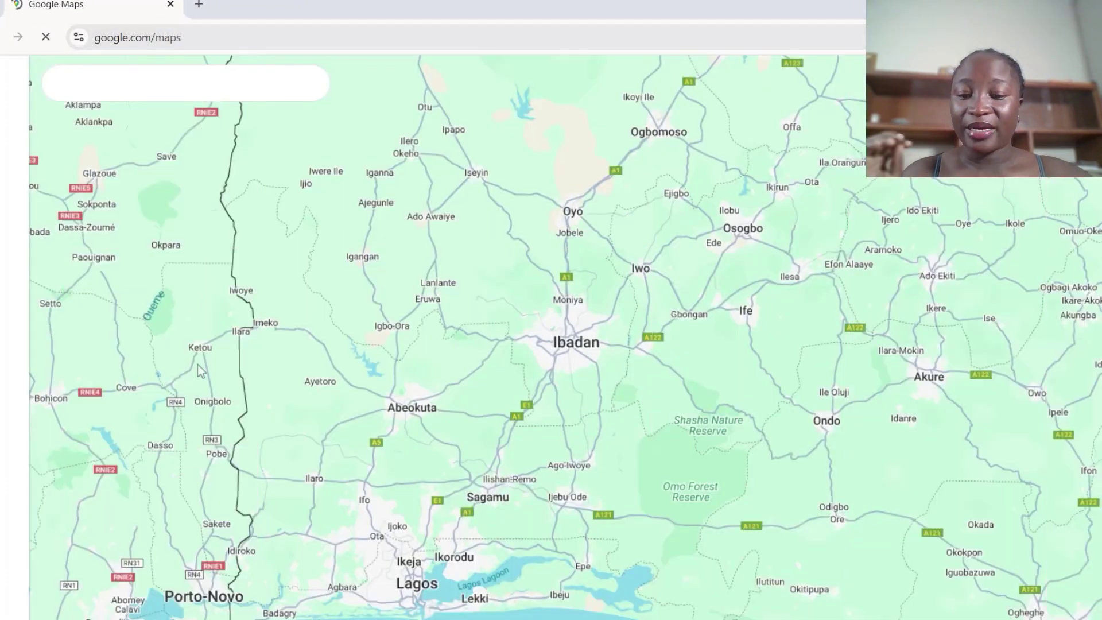
Paste the Point A and Point B addresses into Notepad and select the Point A Brooklyn address
{"action": "key", "text": "alt+Tab"}
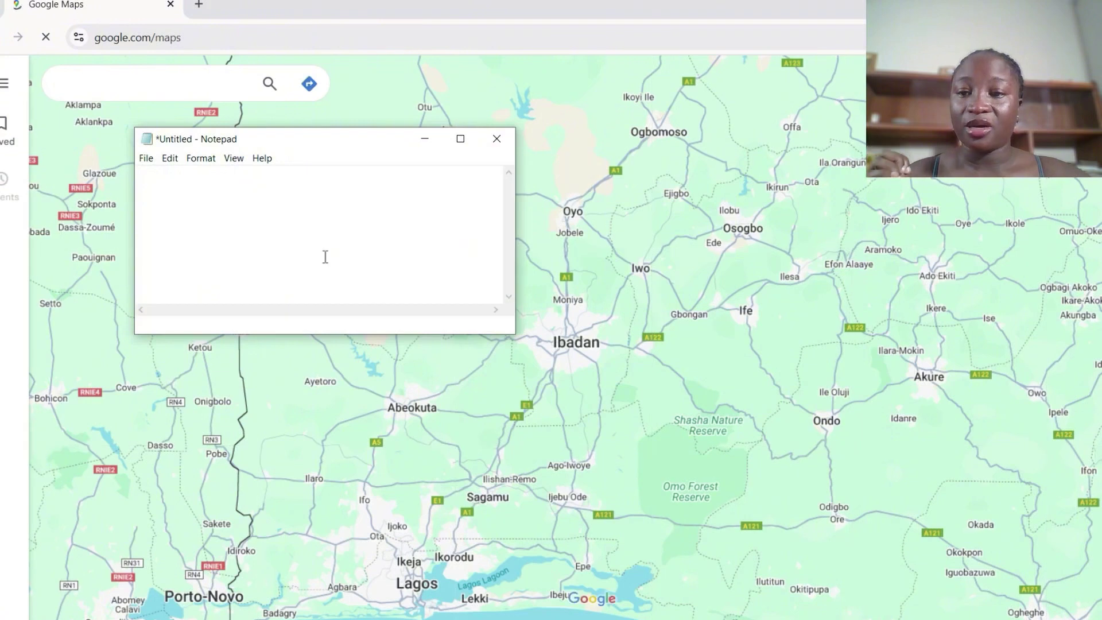
{"action": "key", "text": "ctrl+v"}
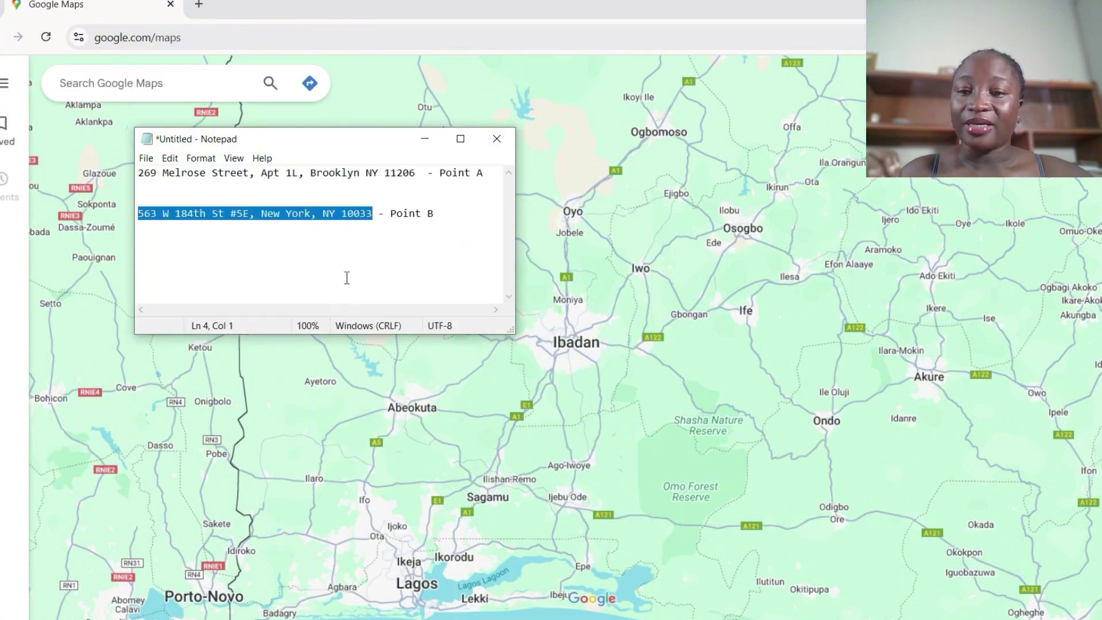
{"action": "left_click", "coordinate": [347, 278]}
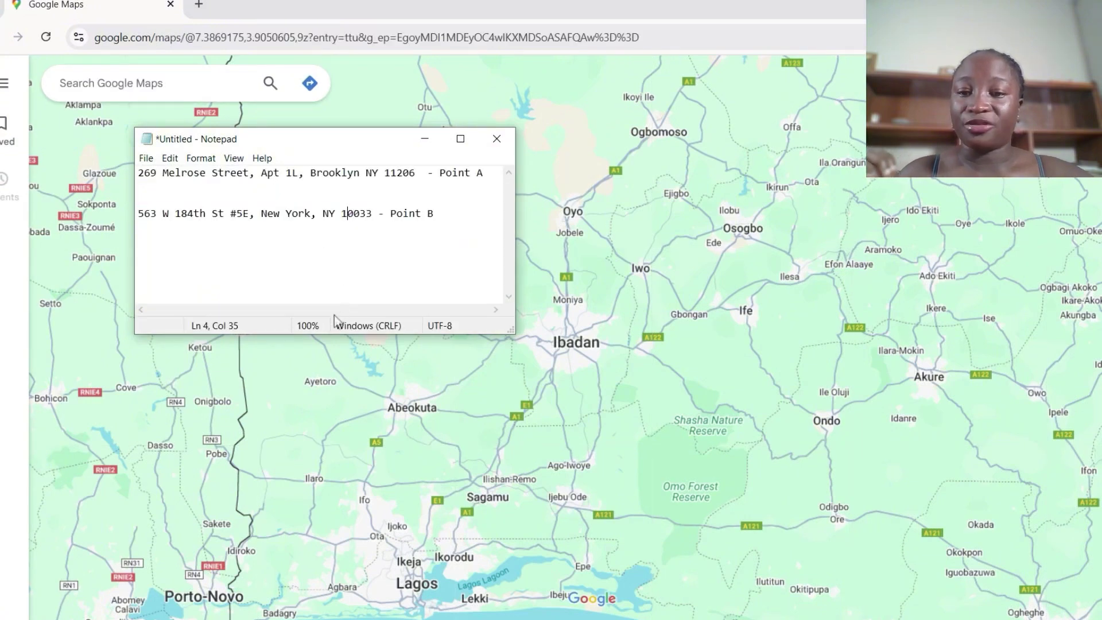
{"action": "left_click", "coordinate": [329, 215]}
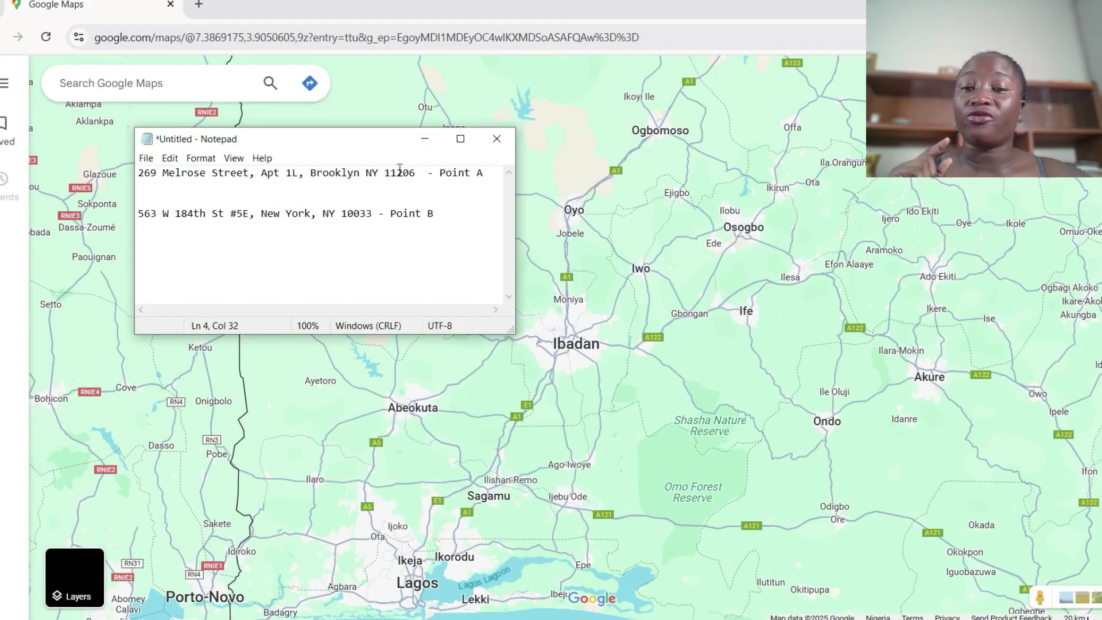
{"action": "left_click", "coordinate": [361, 212]}
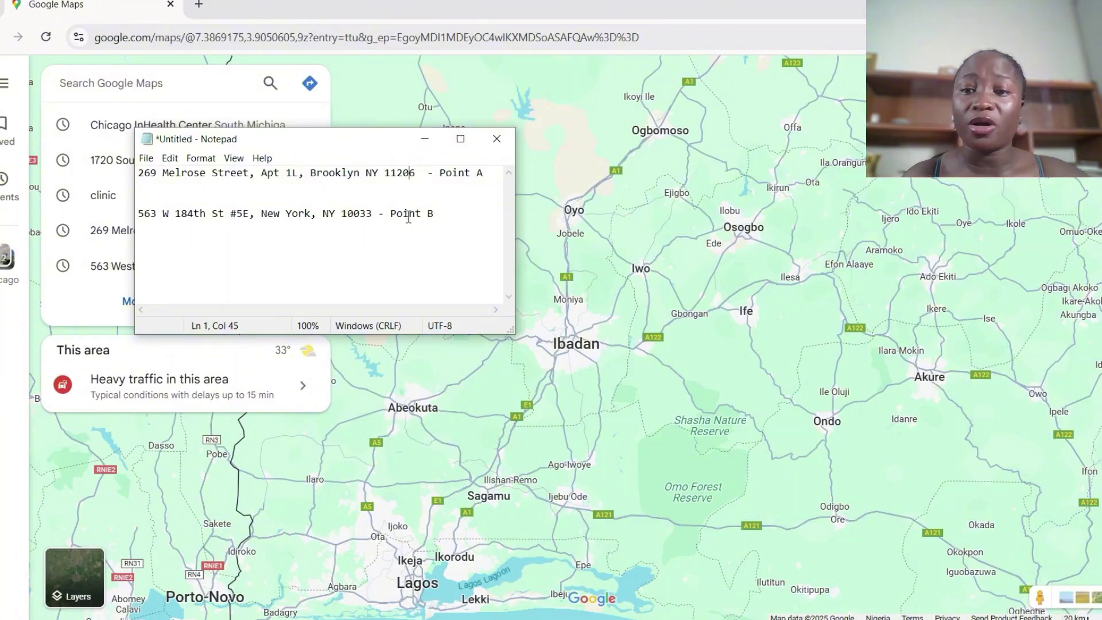
{"action": "left_click_drag", "start_coordinate": [413, 178], "coordinate": [123, 169]}
{"action": "right_click", "coordinate": [225, 175]}
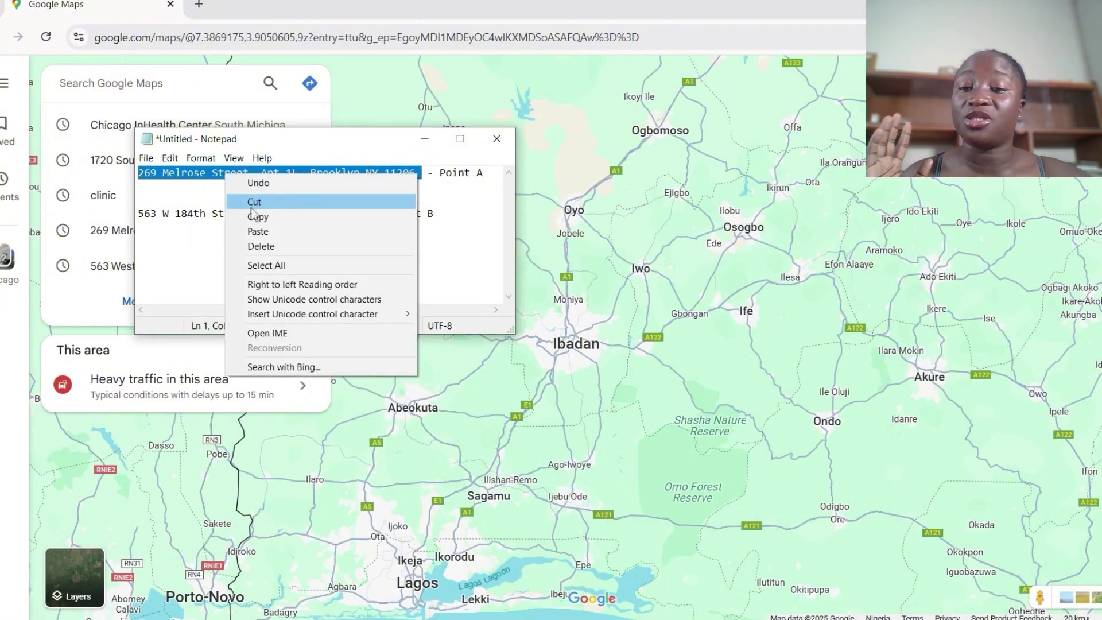
{"action": "left_click", "coordinate": [262, 216]}
{"action": "left_click", "coordinate": [184, 84]}
{"action": "right_click", "coordinate": [184, 84]}
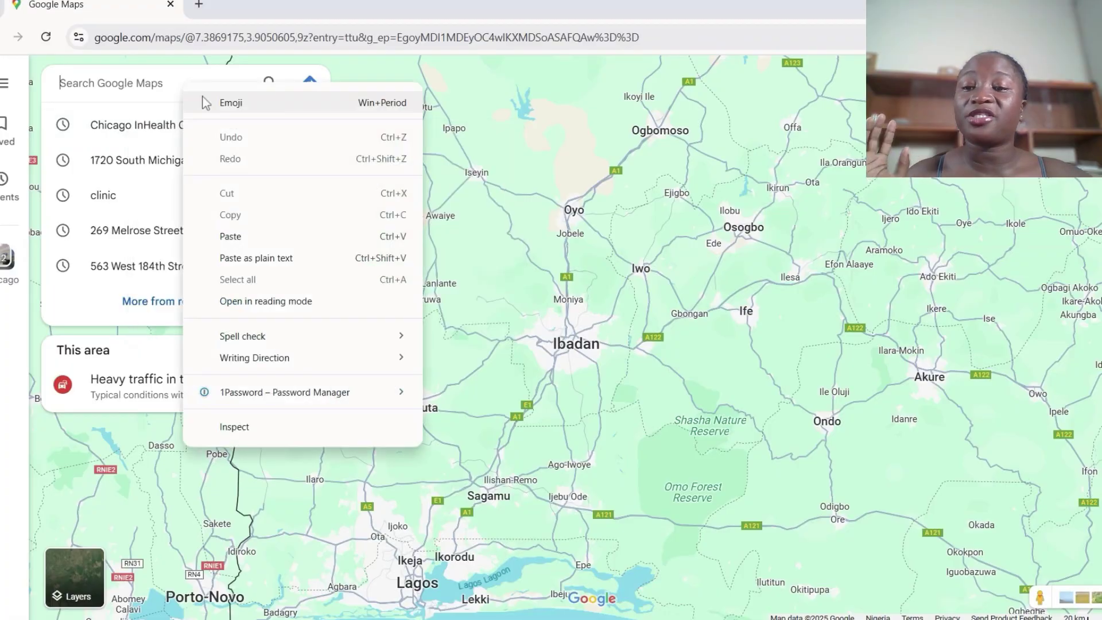
{"action": "left_click", "coordinate": [231, 237]}
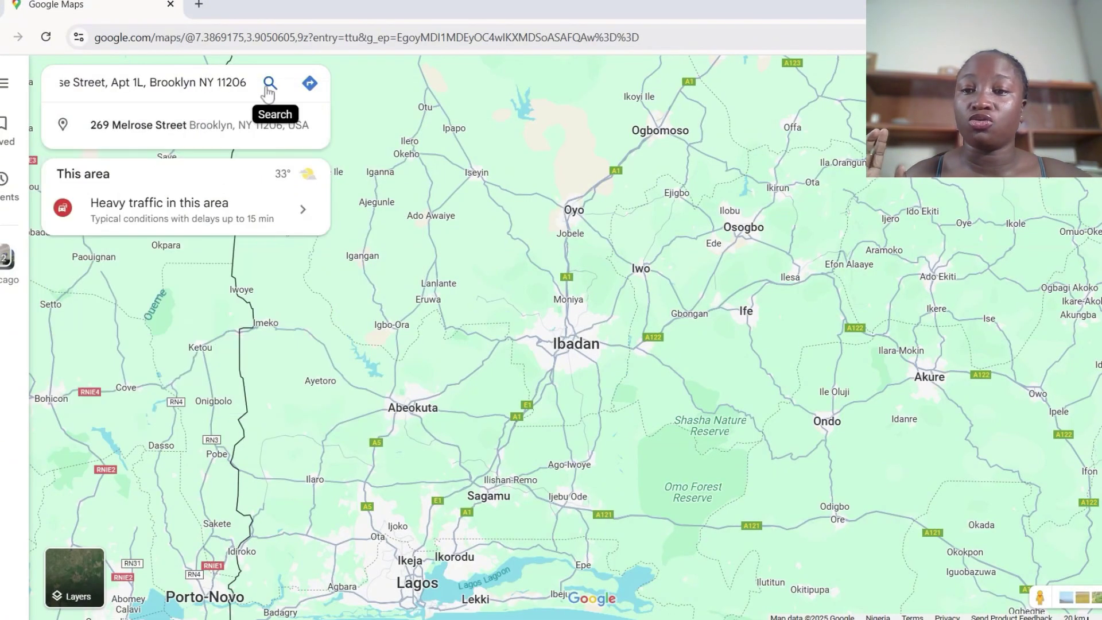
{"action": "left_click", "coordinate": [269, 86]}
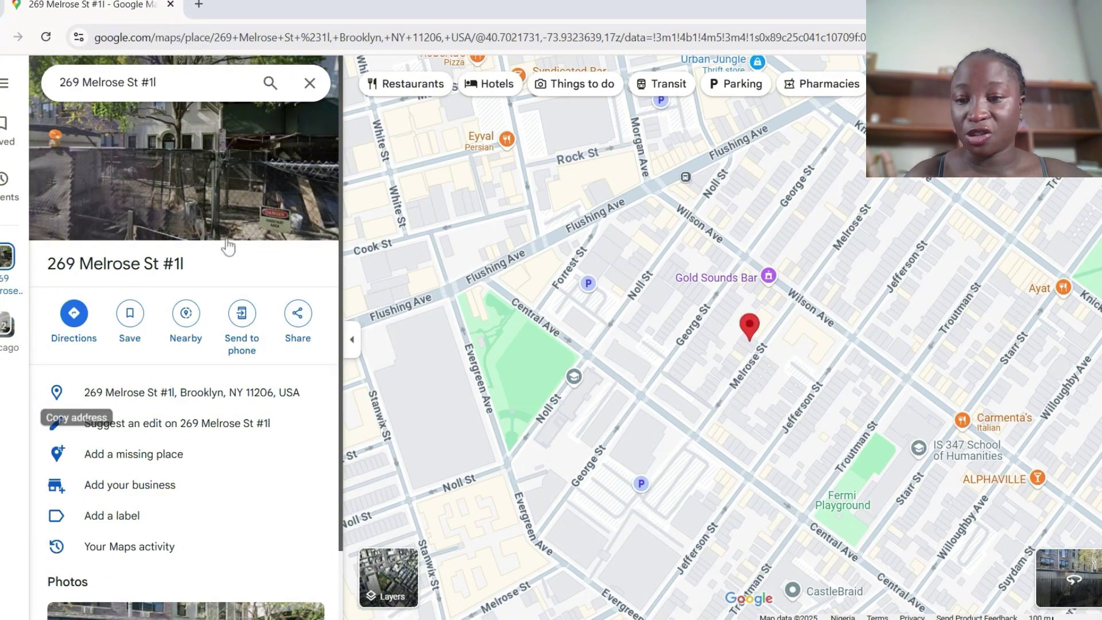
{"action": "right_click", "coordinate": [752, 332]}
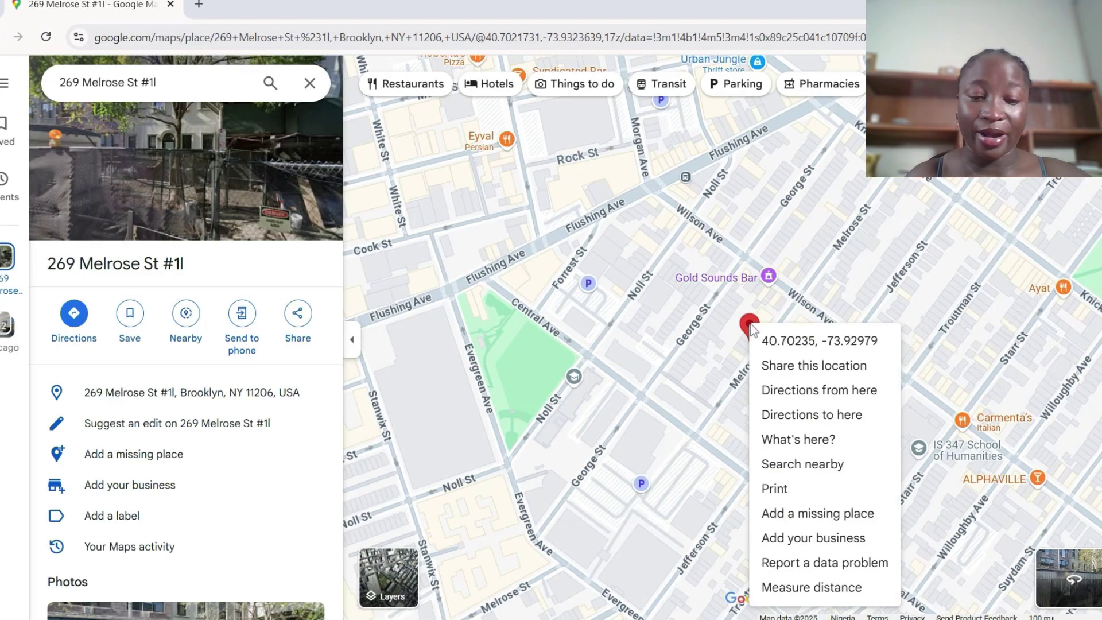
{"action": "left_click", "coordinate": [837, 391]}
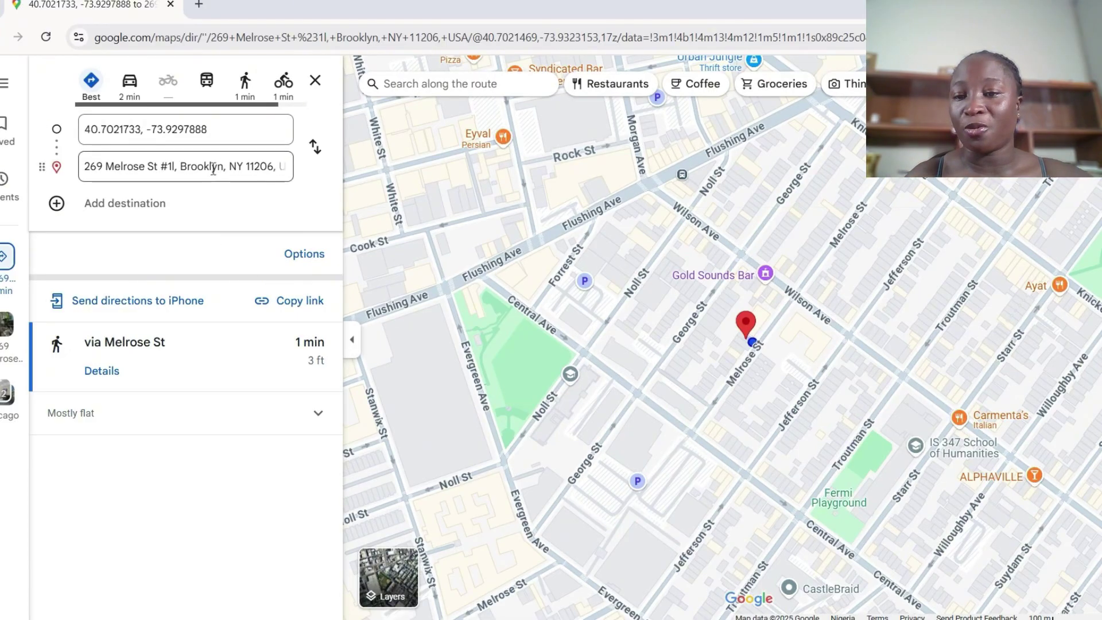
{"action": "left_click", "coordinate": [190, 124]}
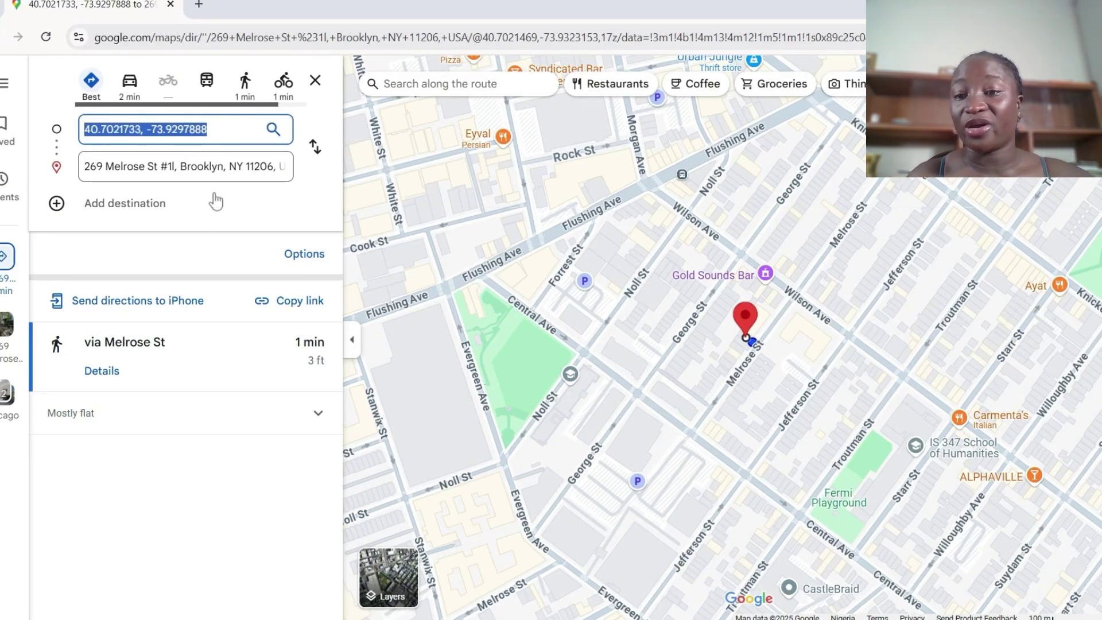
{"action": "left_click", "coordinate": [200, 246]}
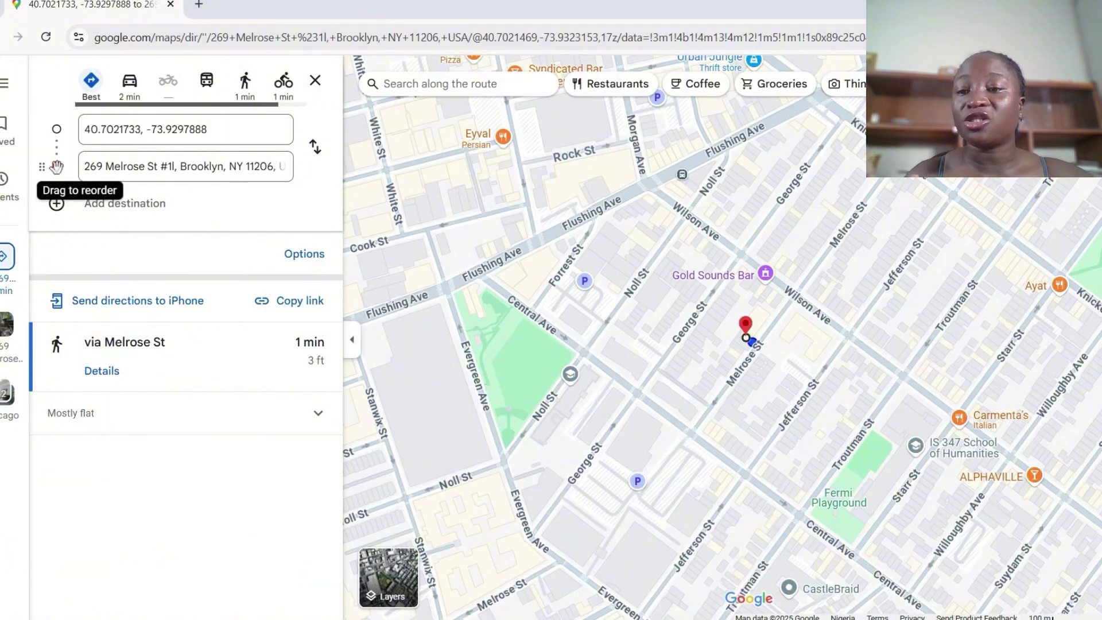
{"action": "left_click_drag", "start_coordinate": [58, 167], "coordinate": [62, 129]}
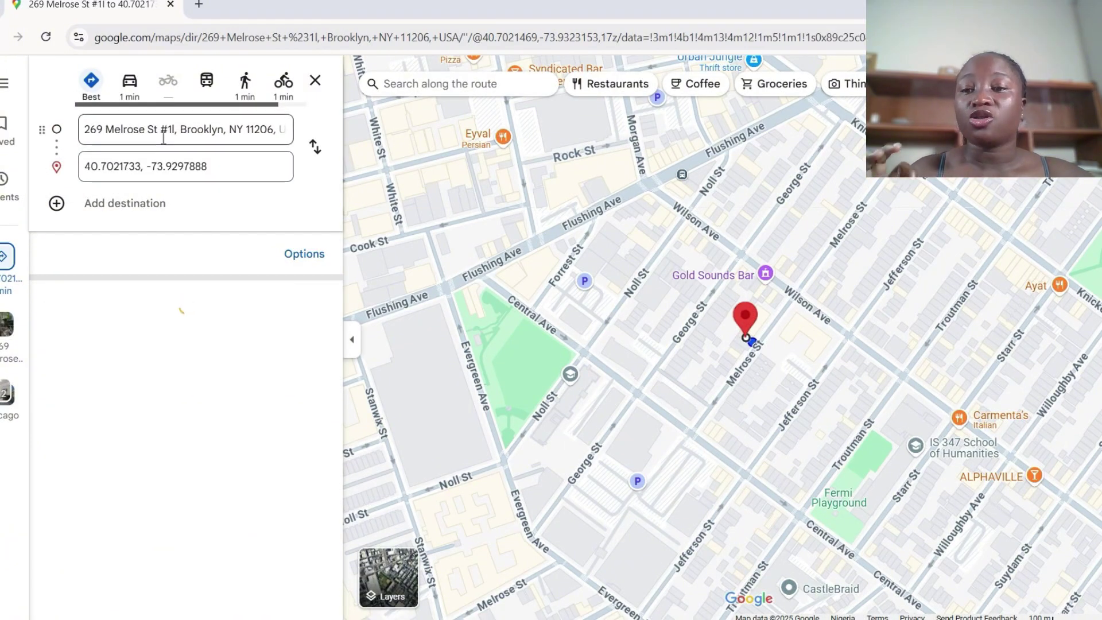
Copy the Point B Manhattan address from the note and hide Notepad
{"action": "key", "text": "alt+Tab"}
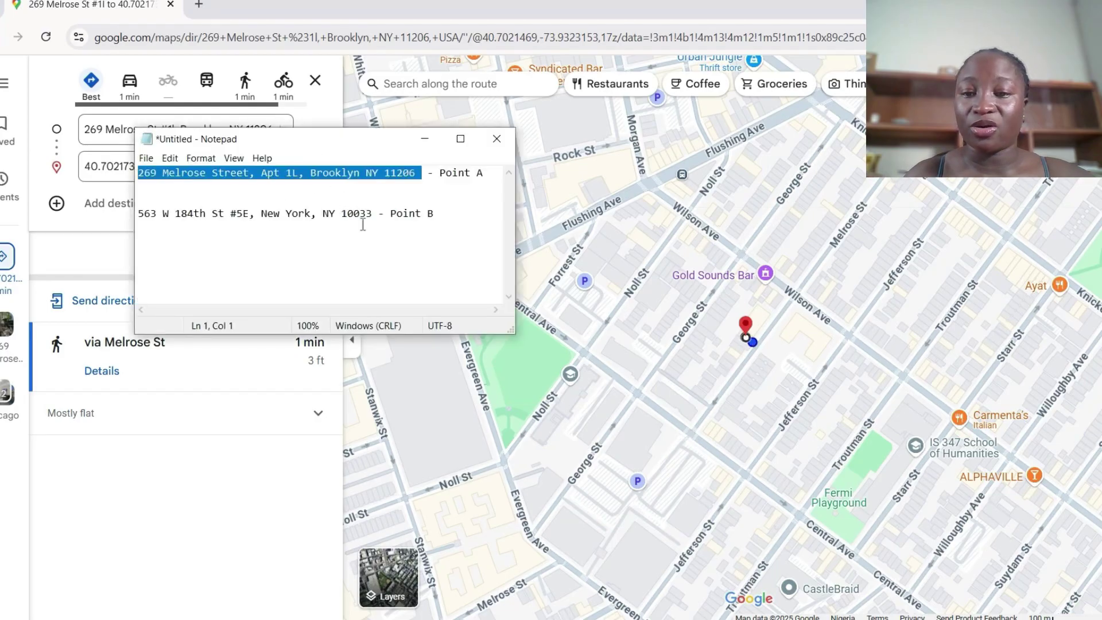
{"action": "left_click_drag", "start_coordinate": [375, 214], "coordinate": [138, 213]}
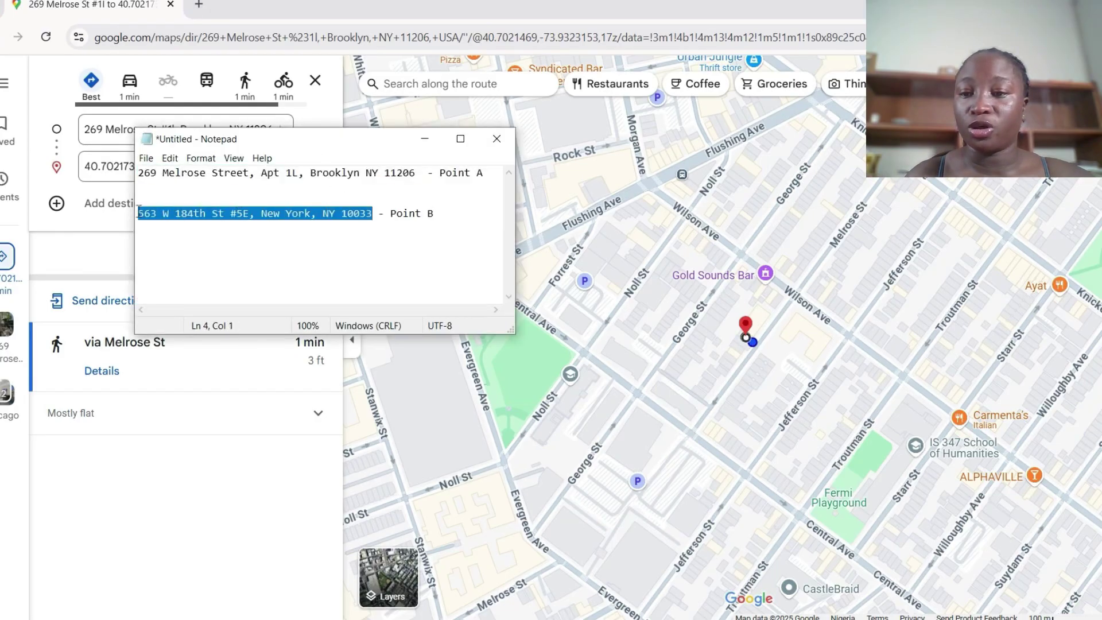
{"action": "right_click", "coordinate": [185, 216]}
{"action": "left_click", "coordinate": [220, 256]}
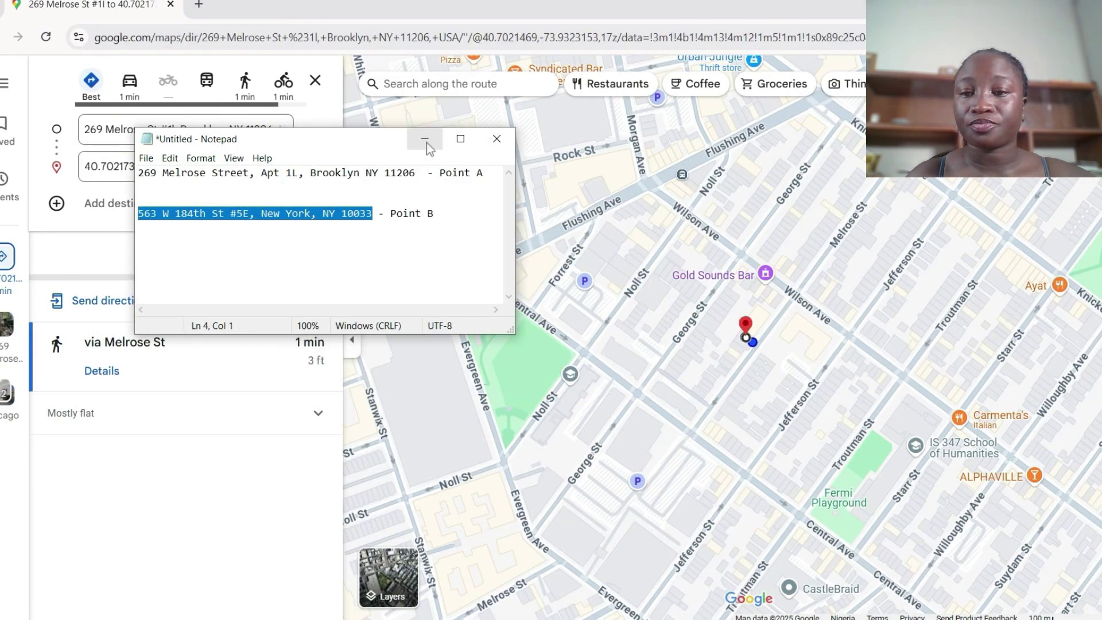
{"action": "left_click", "coordinate": [425, 139]}
{"action": "left_click", "coordinate": [201, 163]}
{"action": "right_click", "coordinate": [194, 165]}
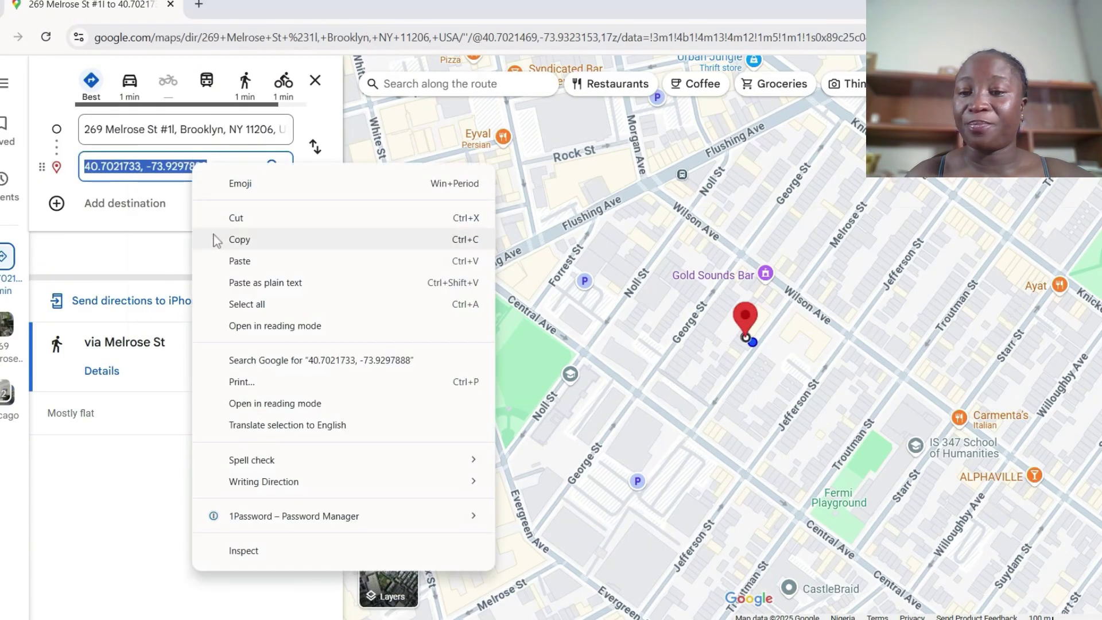
{"action": "left_click", "coordinate": [229, 260]}
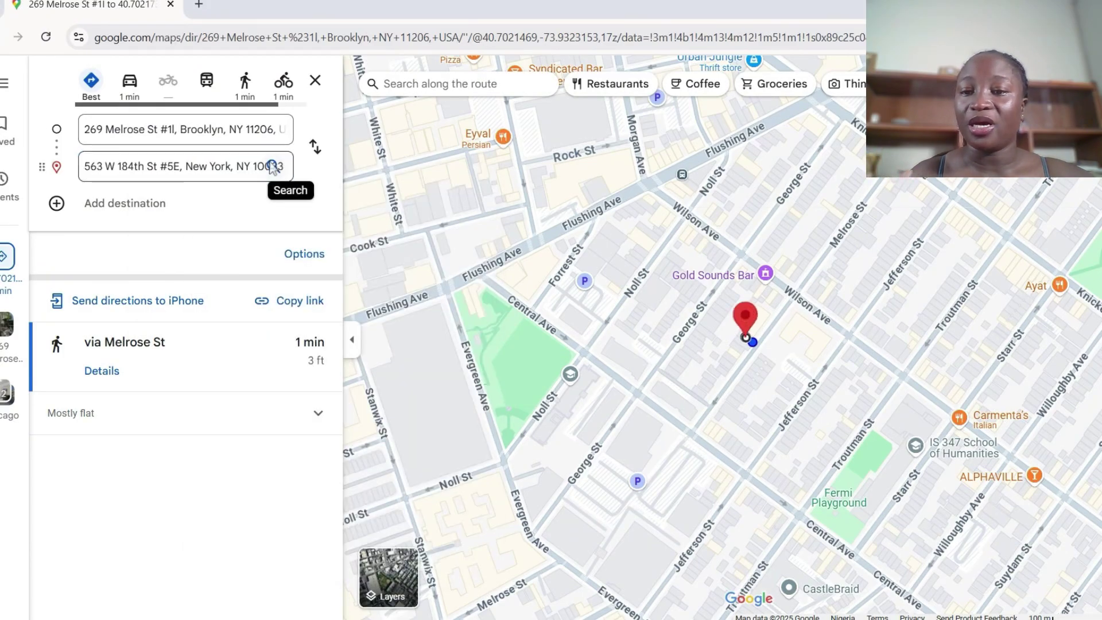
{"action": "left_click", "coordinate": [273, 166]}
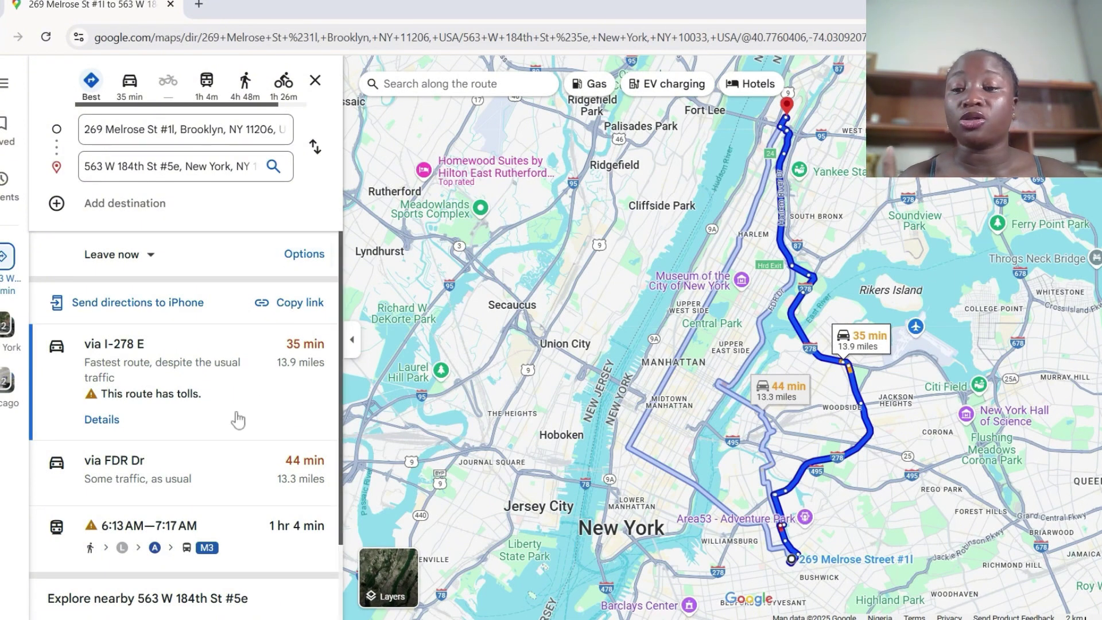
{"action": "left_click", "coordinate": [297, 308]}
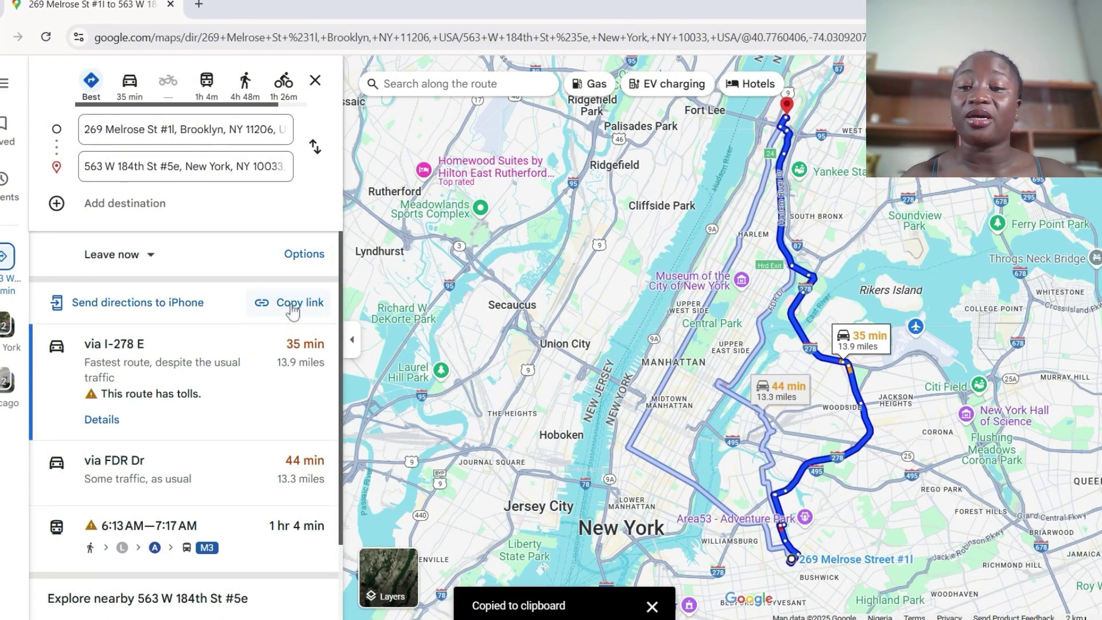
Open the copied directions link in a new tab, showing the 35-min I-278 E route
{"action": "left_click", "coordinate": [199, 5]}
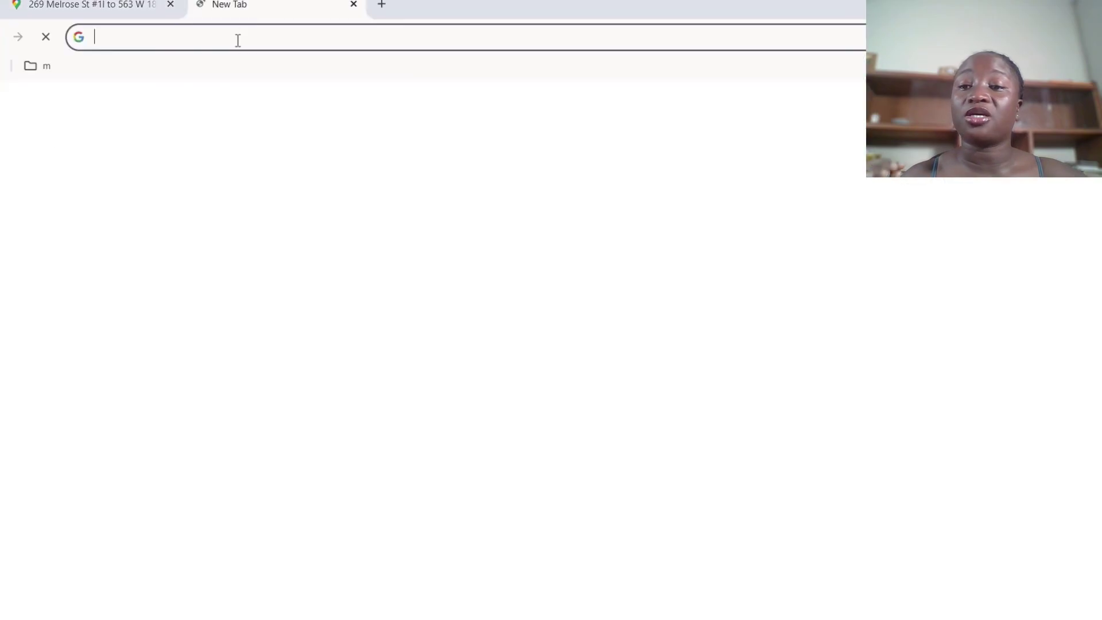
{"action": "right_click", "coordinate": [238, 37]}
{"action": "left_click", "coordinate": [341, 194]}
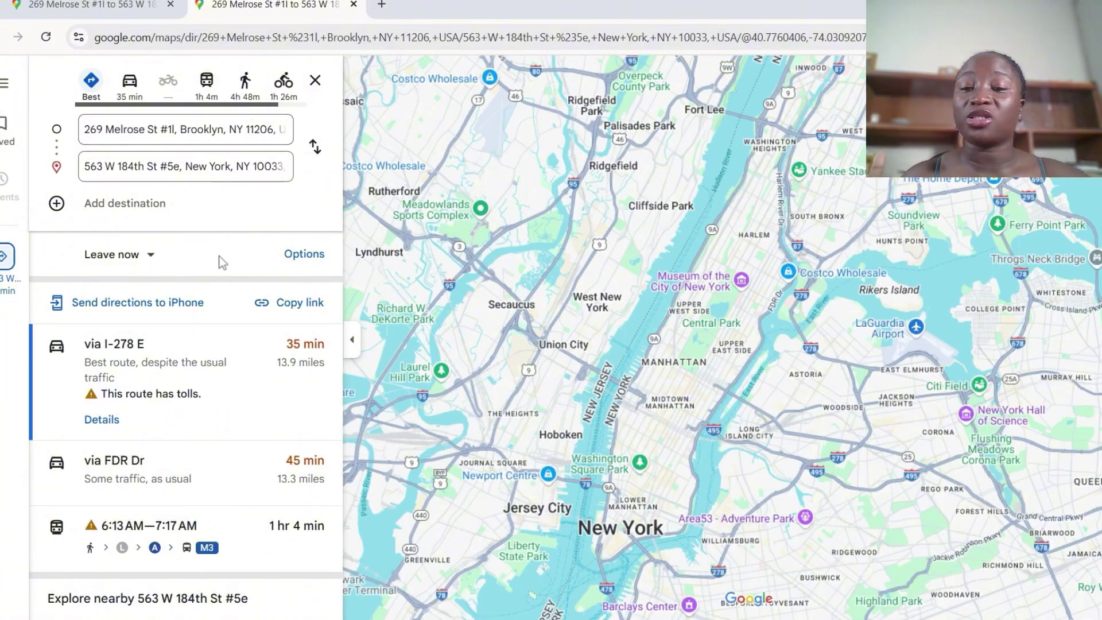
{"action": "scroll", "coordinate": [189, 402], "scroll_direction": "down", "scroll_amount": 2}
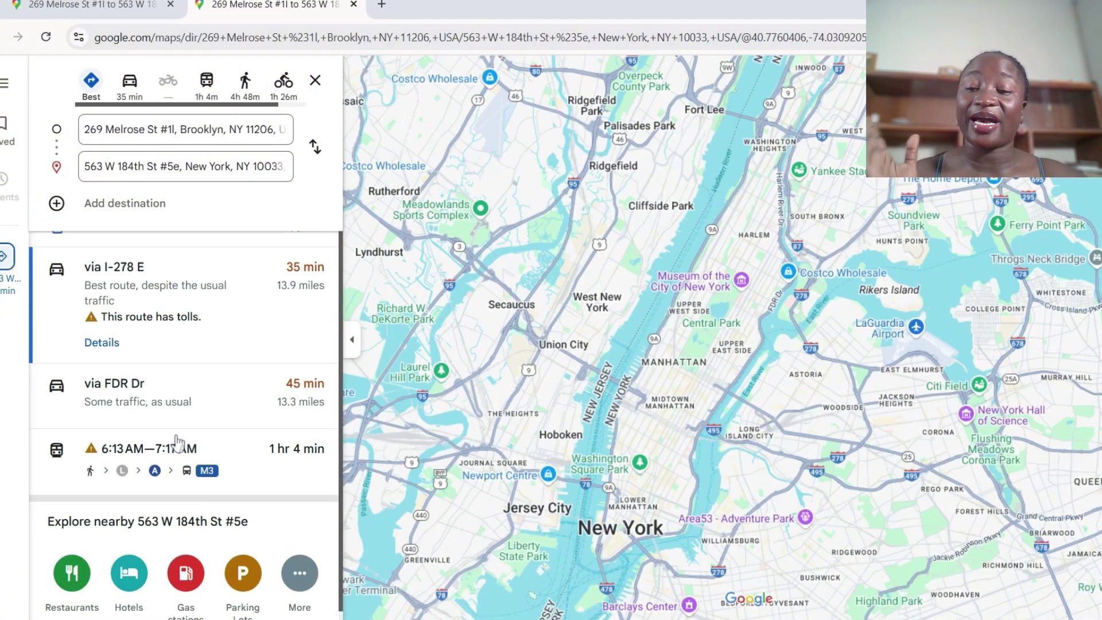
{"action": "scroll", "coordinate": [178, 442], "scroll_direction": "up", "scroll_amount": 2}
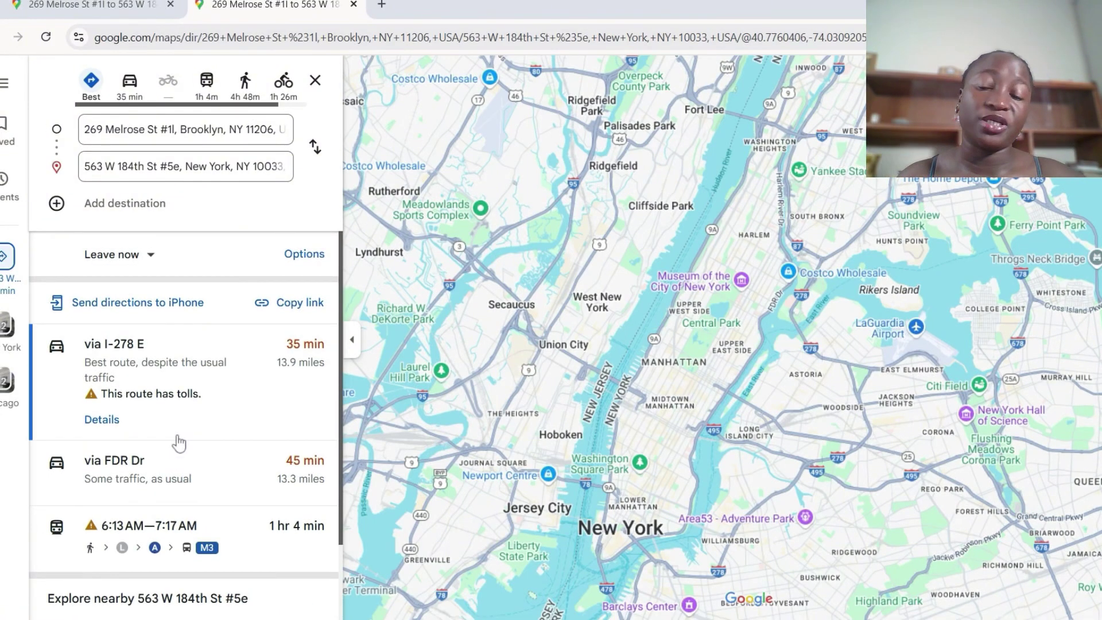